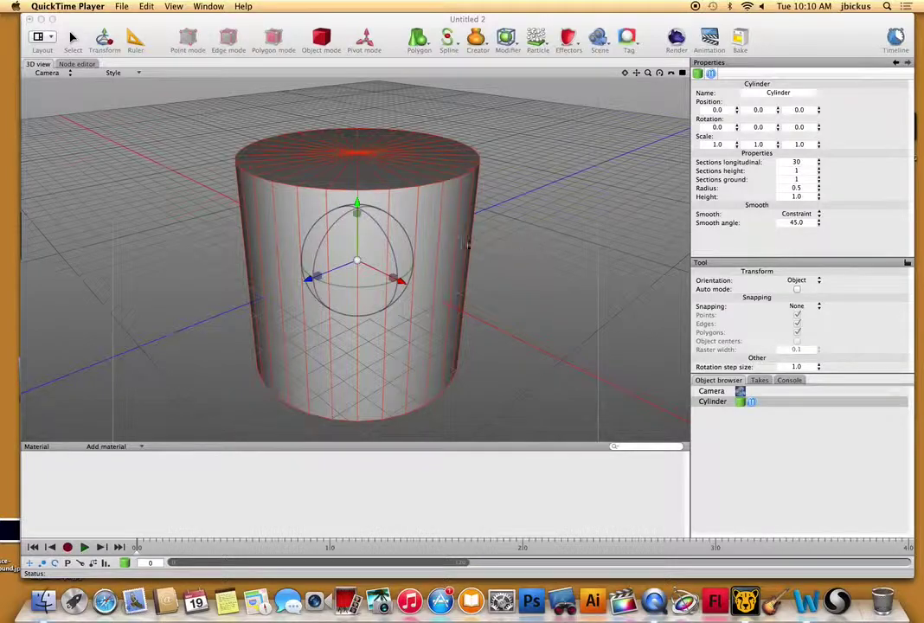
- Shift the cylinder slightly along its Y axis and then along its X axis
{"action": "left_click", "coordinate": [538, 262]}
{"action": "mouse_move", "coordinate": [569, 243]}
{"action": "right_mouse_down"}
{"action": "mouse_move", "coordinate": [540, 252]}
{"action": "mouse_move", "coordinate": [382, 231]}
{"action": "mouse_move", "coordinate": [555, 216]}
{"action": "right_mouse_up"}
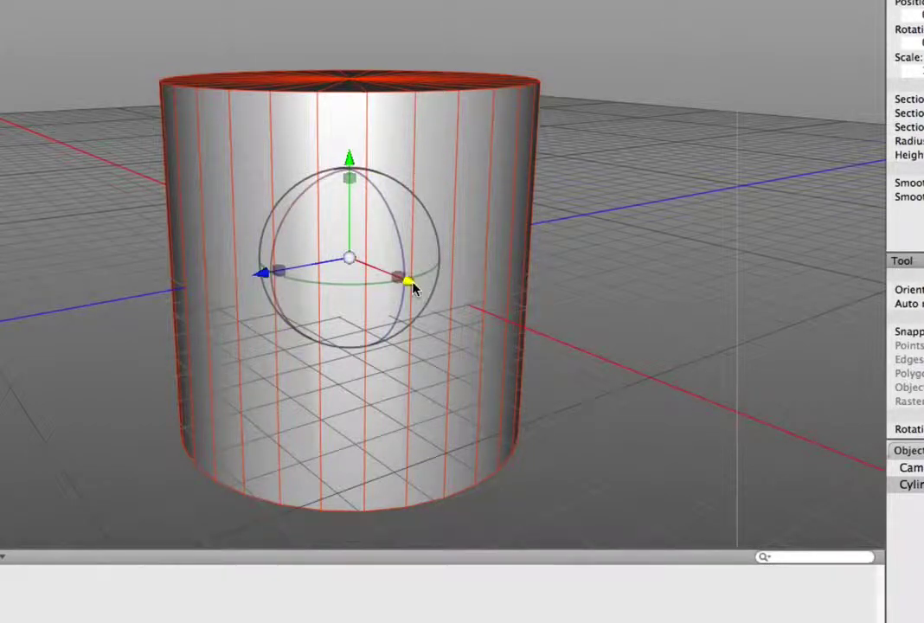
{"action": "middle_click_drag", "start_coordinate": [536, 283], "coordinate": [600, 280]}
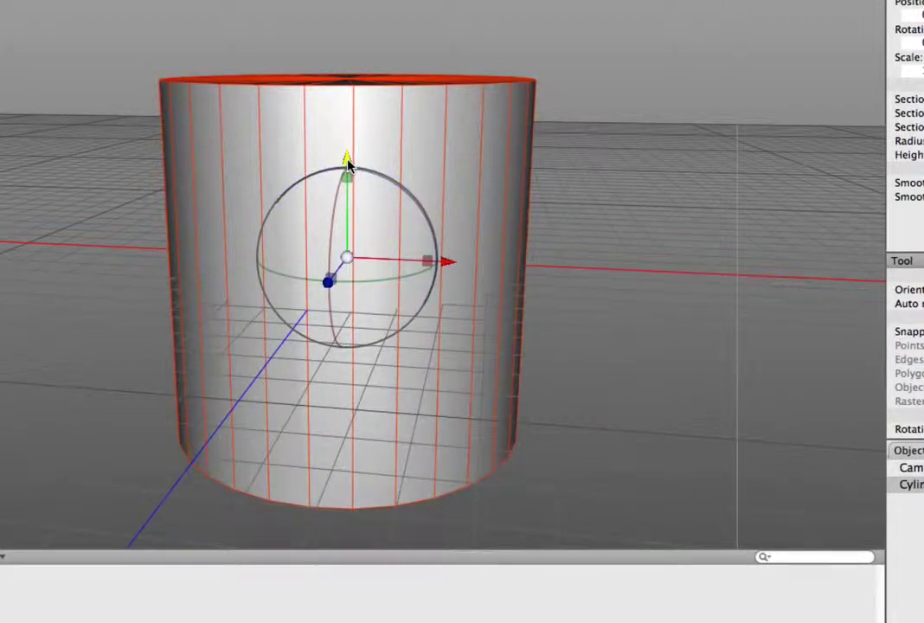
{"action": "mouse_move", "coordinate": [347, 163]}
{"action": "left_mouse_down"}
{"action": "mouse_move", "coordinate": [346, 67]}
{"action": "mouse_move", "coordinate": [345, 178]}
{"action": "mouse_move", "coordinate": [346, 153]}
{"action": "left_mouse_up"}
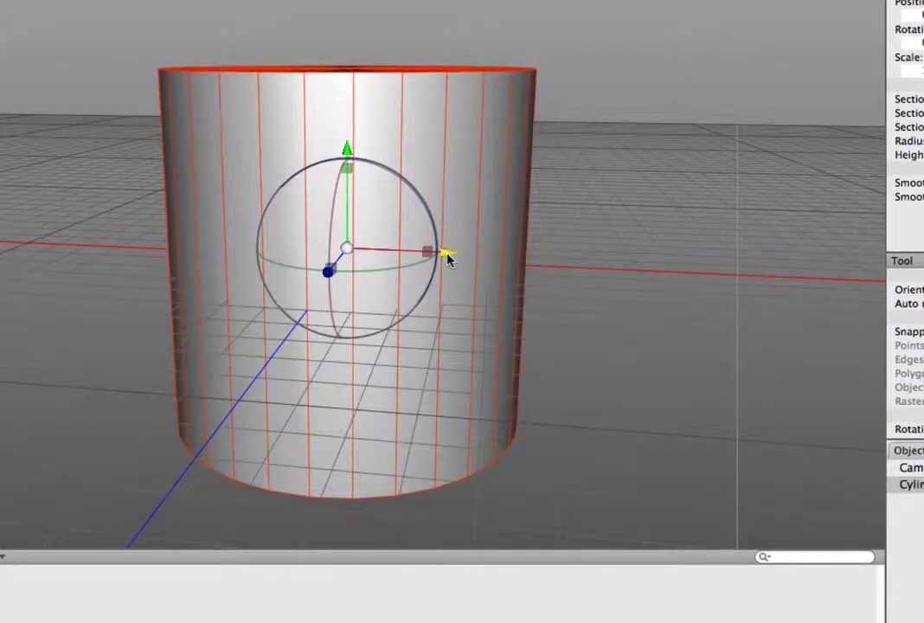
{"action": "left_click_drag", "start_coordinate": [447, 259], "coordinate": [597, 258]}
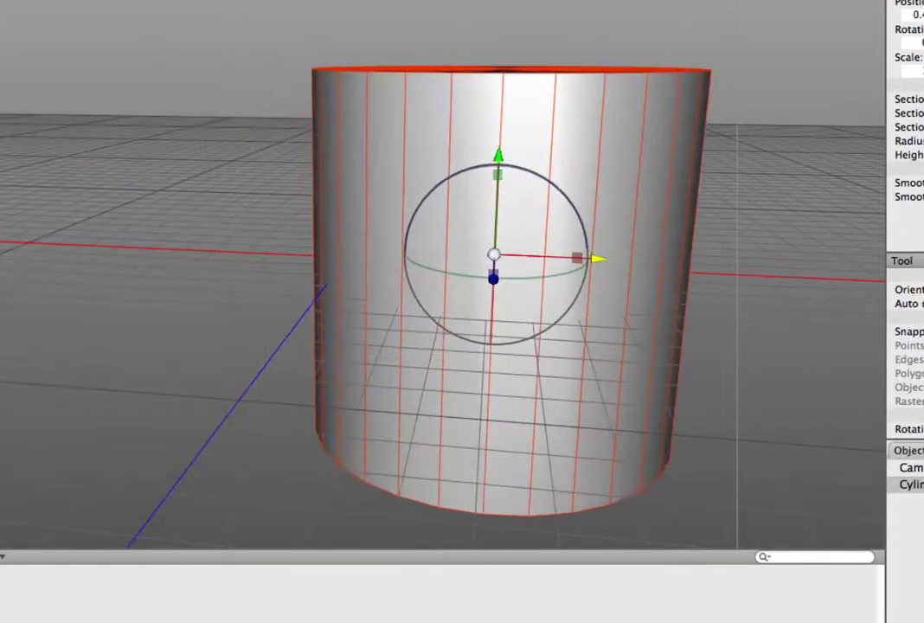
{"action": "left_click", "coordinate": [184, 268]}
{"action": "left_click", "coordinate": [364, 270]}
{"action": "middle_click_drag", "start_coordinate": [237, 276], "coordinate": [336, 359]}
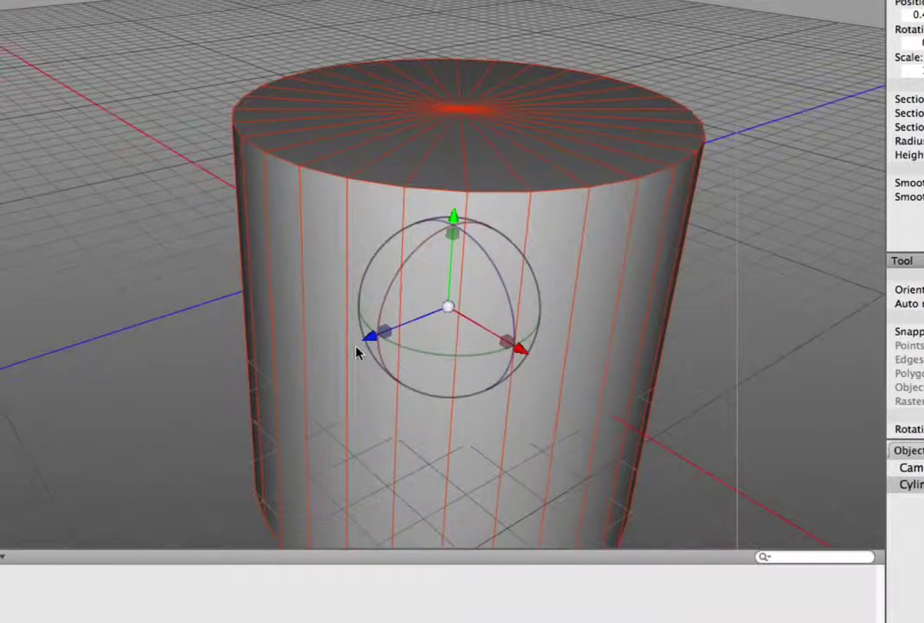
{"action": "middle_click_drag", "start_coordinate": [312, 290], "coordinate": [387, 316]}
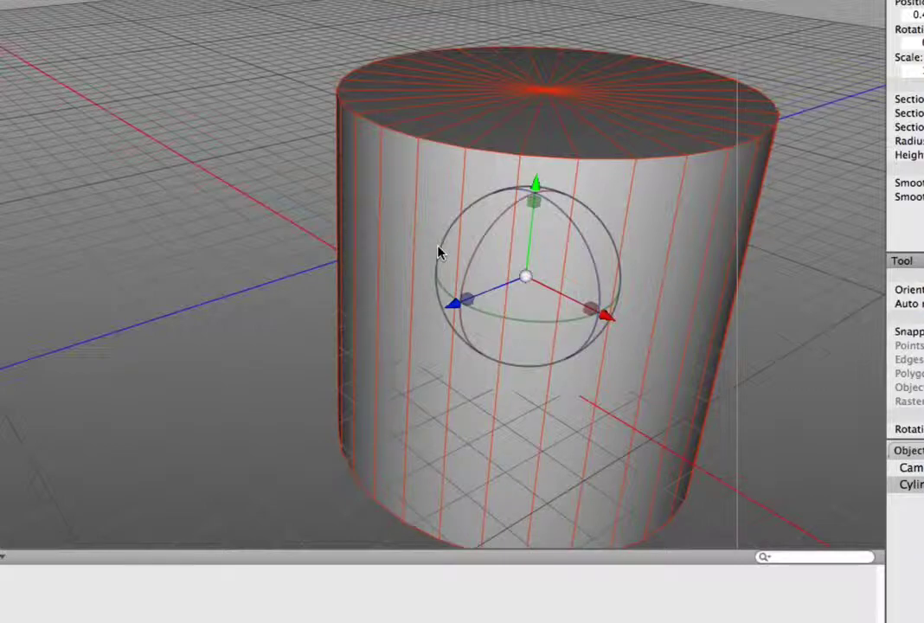
- Scale the cylinder to 0.98, 1.1992, 0.98 and raise it to Y 0.6762
{"action": "left_click_drag", "start_coordinate": [537, 203], "coordinate": [497, 165]}
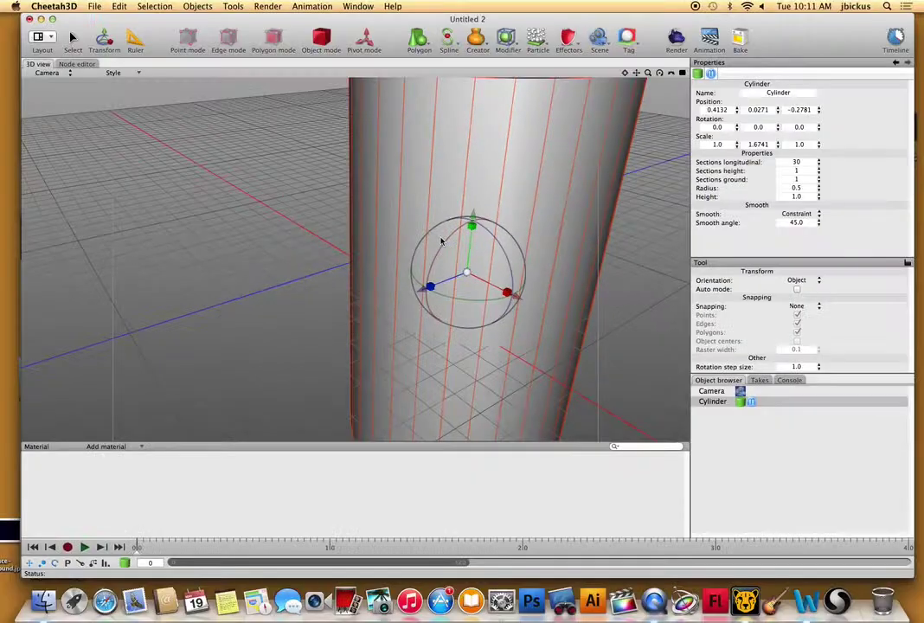
{"action": "scroll", "coordinate": [571, 224], "scroll_direction": "down", "scroll_amount": 5}
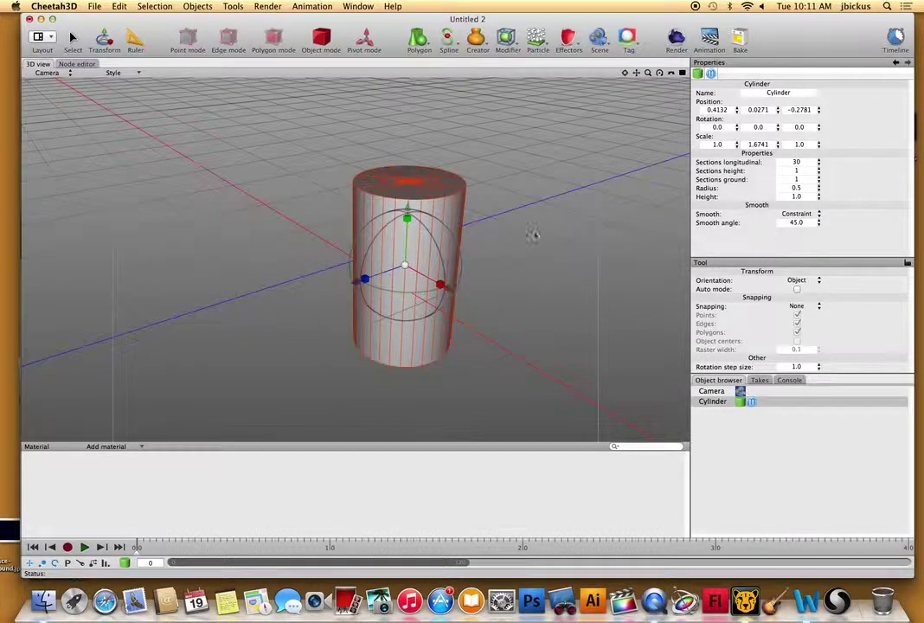
{"action": "left_click_drag", "start_coordinate": [407, 216], "coordinate": [408, 87]}
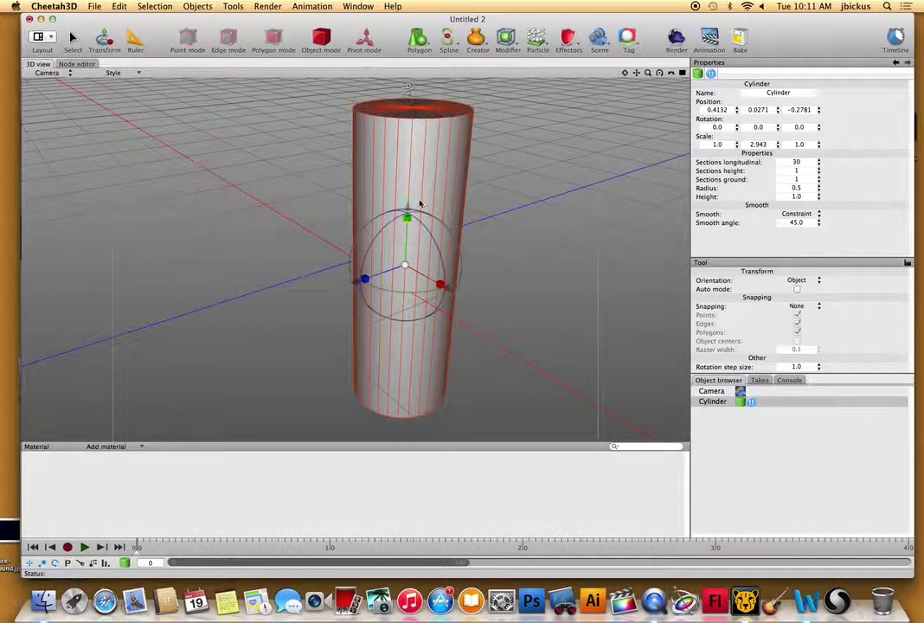
{"action": "left_click_drag", "start_coordinate": [407, 209], "coordinate": [413, 164]}
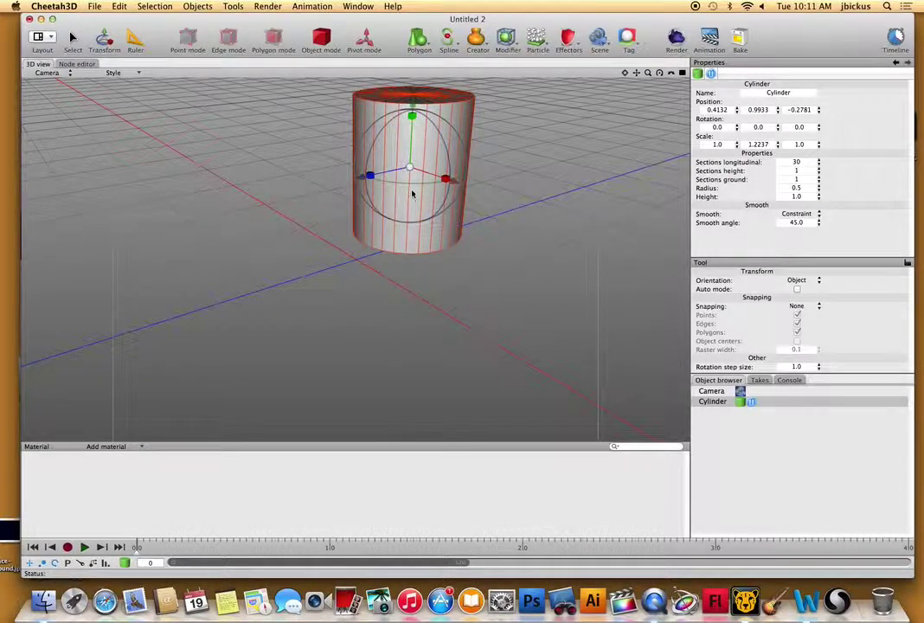
{"action": "left_click_drag", "start_coordinate": [414, 173], "coordinate": [413, 193]}
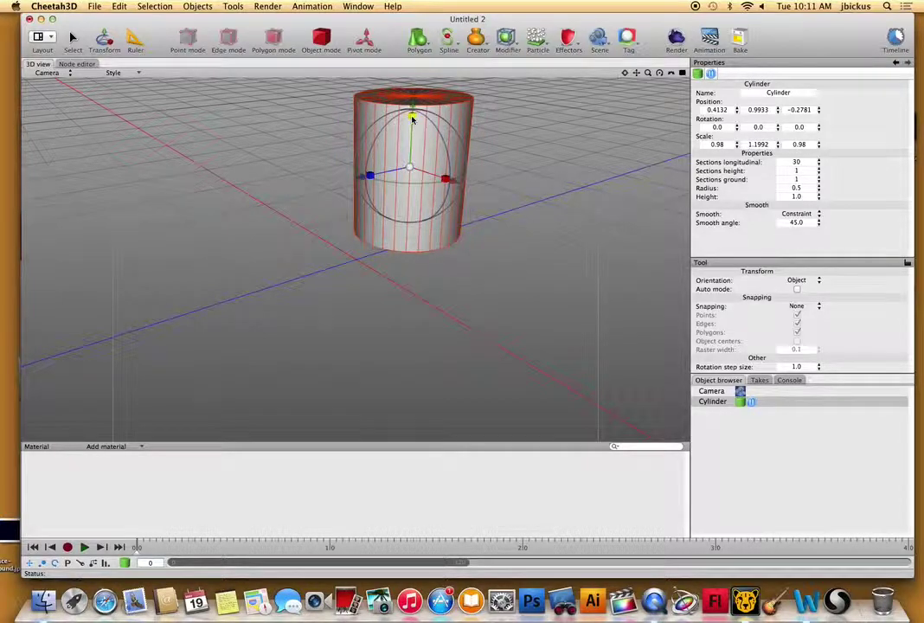
{"action": "left_click_drag", "start_coordinate": [412, 104], "coordinate": [411, 143]}
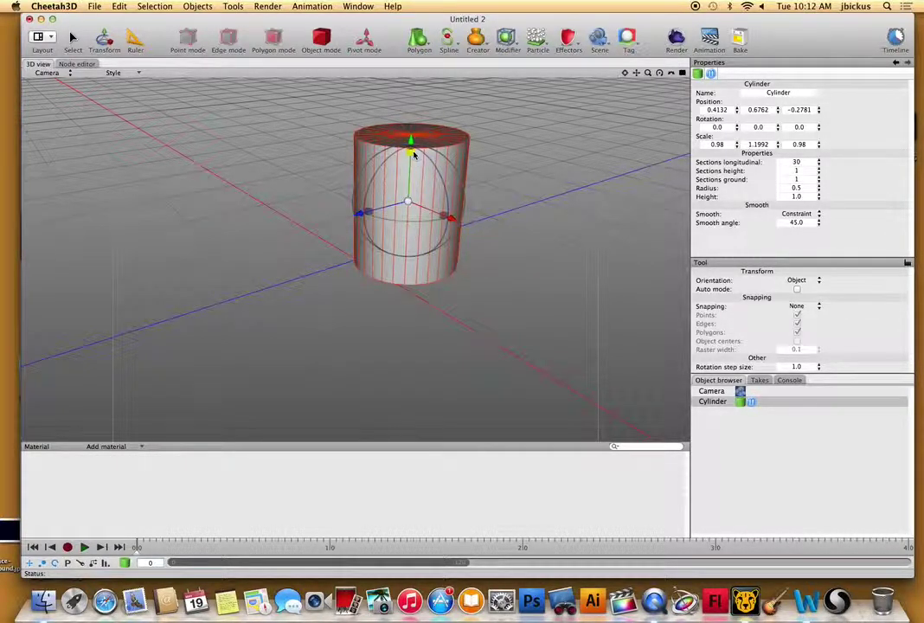
- Scale the cylinder to 3.9204, 1.8956, 1.8307 and place it at 0.39, 0.6117, -0.1927
{"action": "mouse_move", "coordinate": [411, 153]}
{"action": "left_mouse_down"}
{"action": "mouse_move", "coordinate": [410, 129]}
{"action": "mouse_move", "coordinate": [411, 161]}
{"action": "mouse_move", "coordinate": [411, 134]}
{"action": "mouse_move", "coordinate": [411, 149]}
{"action": "left_mouse_up"}
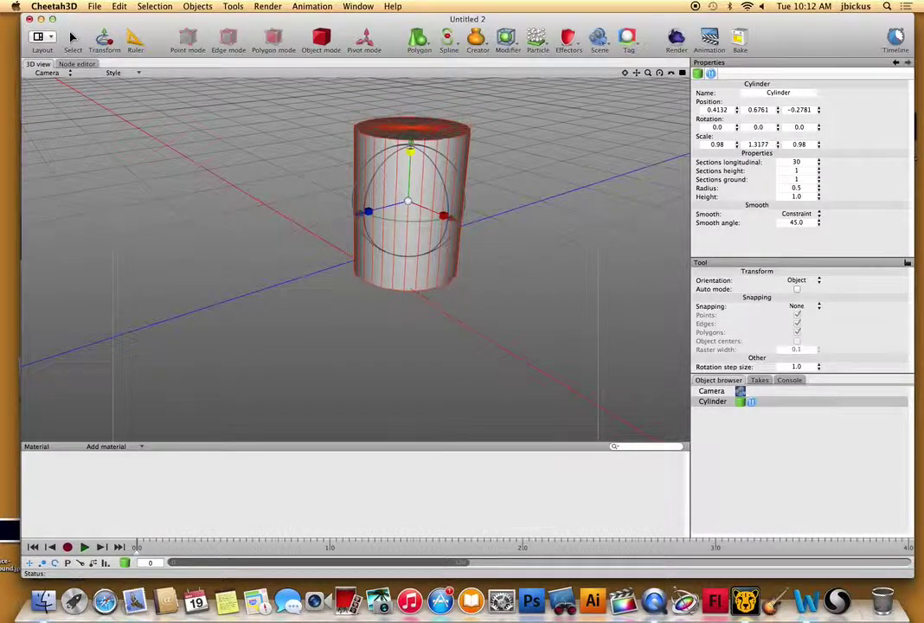
{"action": "left_click_drag", "start_coordinate": [443, 215], "coordinate": [562, 216]}
{"action": "left_click_drag", "start_coordinate": [367, 212], "coordinate": [311, 178]}
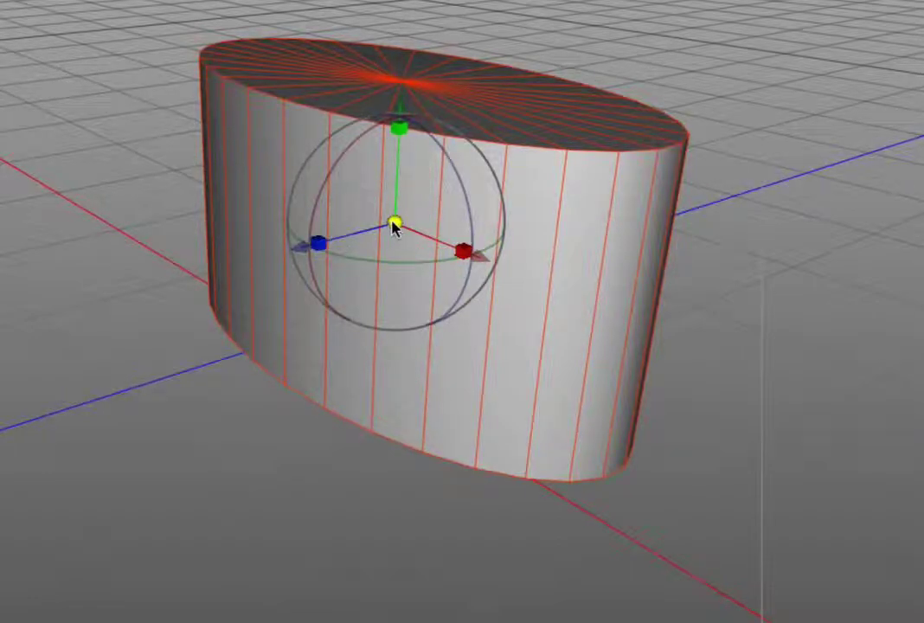
{"action": "mouse_move", "coordinate": [394, 224]}
{"action": "left_mouse_down"}
{"action": "mouse_move", "coordinate": [442, 173]}
{"action": "mouse_move", "coordinate": [391, 221]}
{"action": "left_mouse_up"}
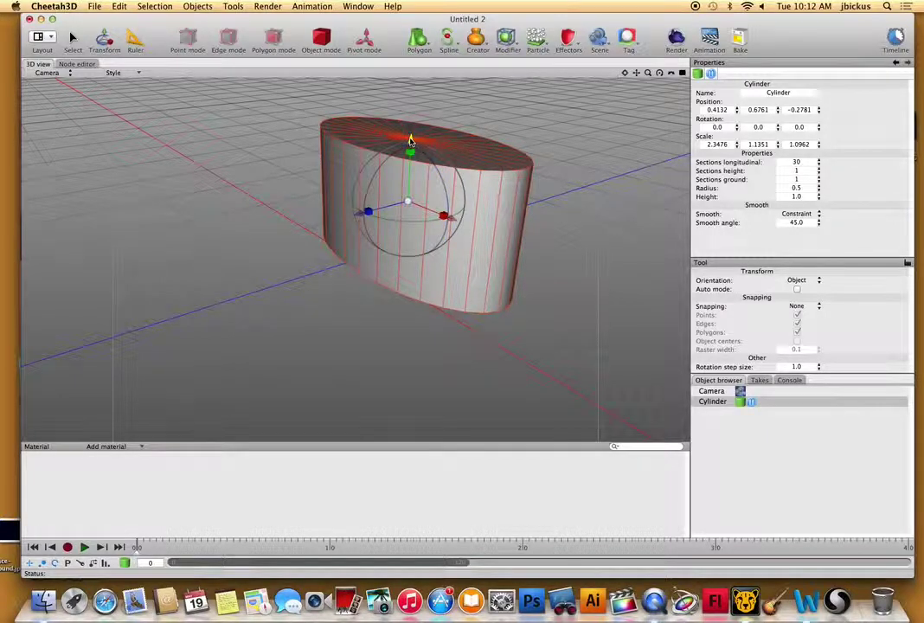
{"action": "mouse_move", "coordinate": [412, 205]}
{"action": "left_mouse_down"}
{"action": "mouse_move", "coordinate": [379, 192]}
{"action": "mouse_move", "coordinate": [165, 199]}
{"action": "mouse_move", "coordinate": [488, 215]}
{"action": "mouse_move", "coordinate": [347, 200]}
{"action": "mouse_move", "coordinate": [478, 226]}
{"action": "mouse_move", "coordinate": [332, 209]}
{"action": "mouse_move", "coordinate": [410, 224]}
{"action": "mouse_move", "coordinate": [397, 209]}
{"action": "left_mouse_up"}
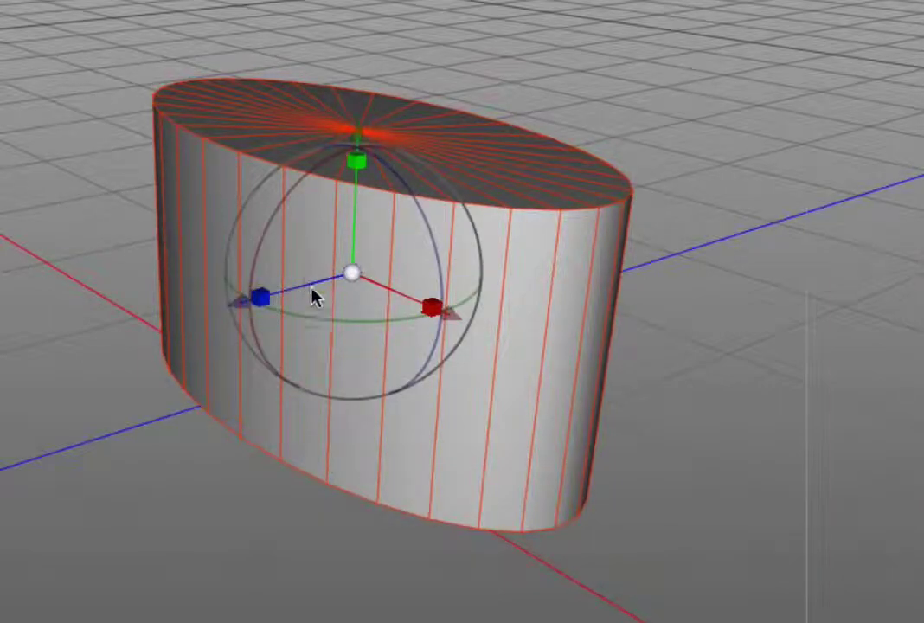
{"action": "scroll", "coordinate": [316, 295], "scroll_direction": "up", "scroll_amount": 5}
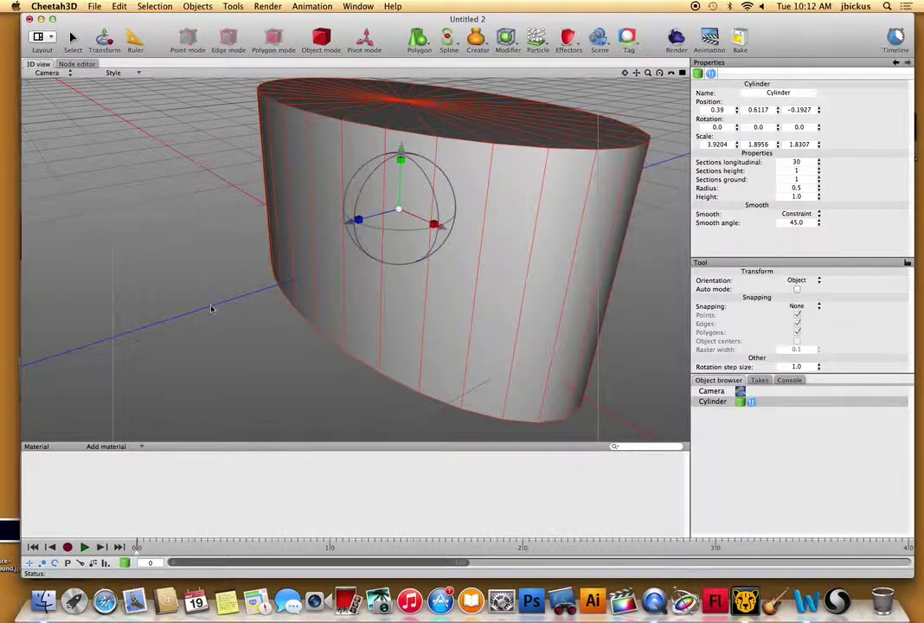
{"action": "left_click", "coordinate": [216, 269]}
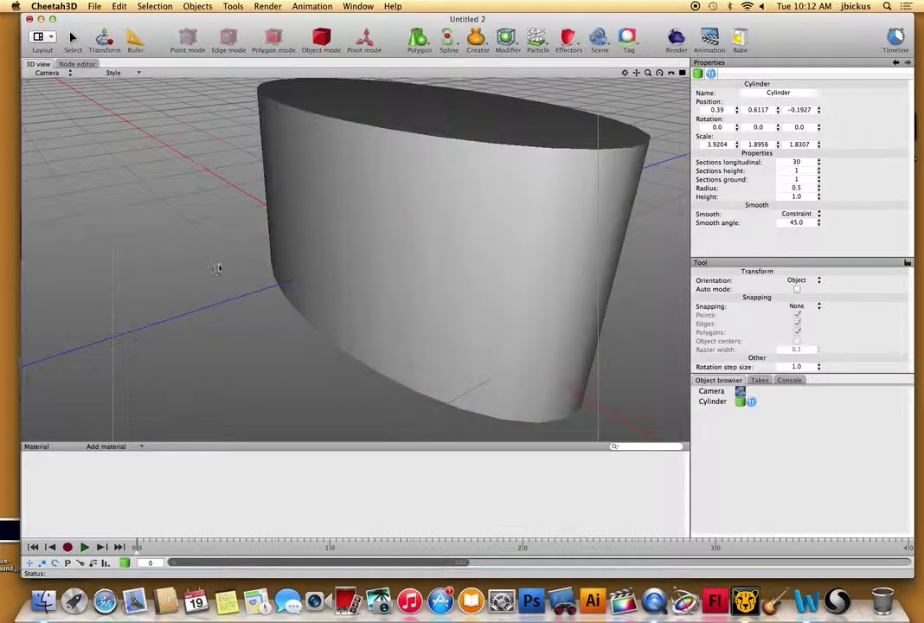
- Add a box, move it left along Z, stretch it 4.8386 tall, and duplicate it as Box.1
{"action": "scroll", "coordinate": [236, 255], "scroll_direction": "down", "scroll_amount": 5}
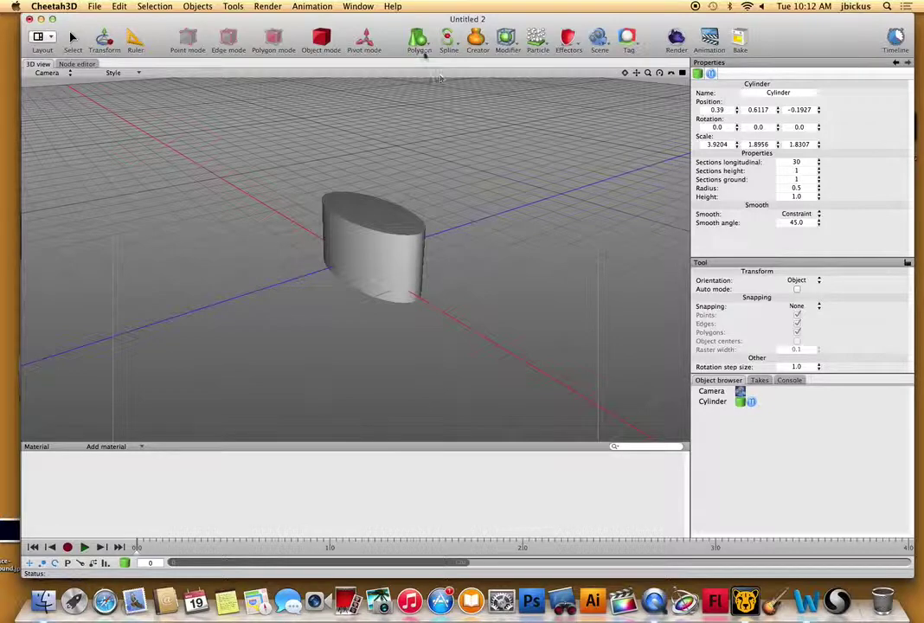
{"action": "left_click", "coordinate": [419, 39]}
{"action": "left_click", "coordinate": [450, 78]}
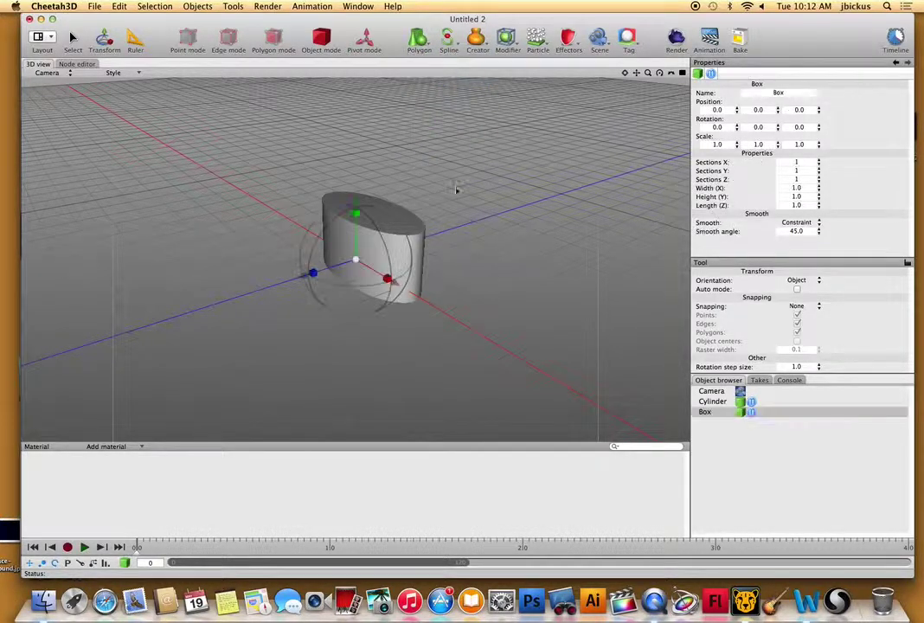
{"action": "left_click_drag", "start_coordinate": [303, 275], "coordinate": [182, 311]}
{"action": "left_click_drag", "start_coordinate": [243, 239], "coordinate": [72, 36]}
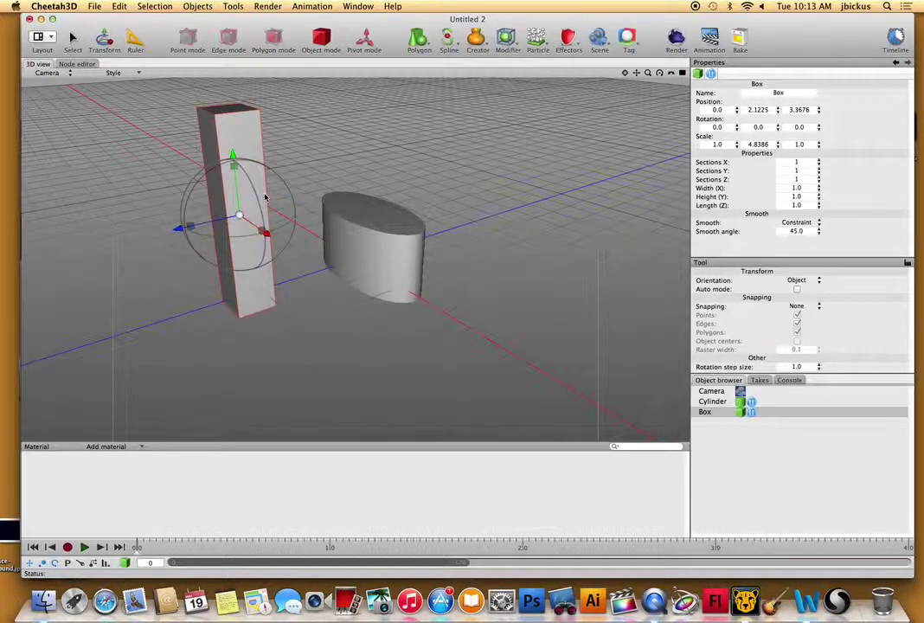
{"action": "left_click", "coordinate": [365, 371]}
{"action": "left_click", "coordinate": [255, 199]}
{"action": "key", "text": "super+d"}
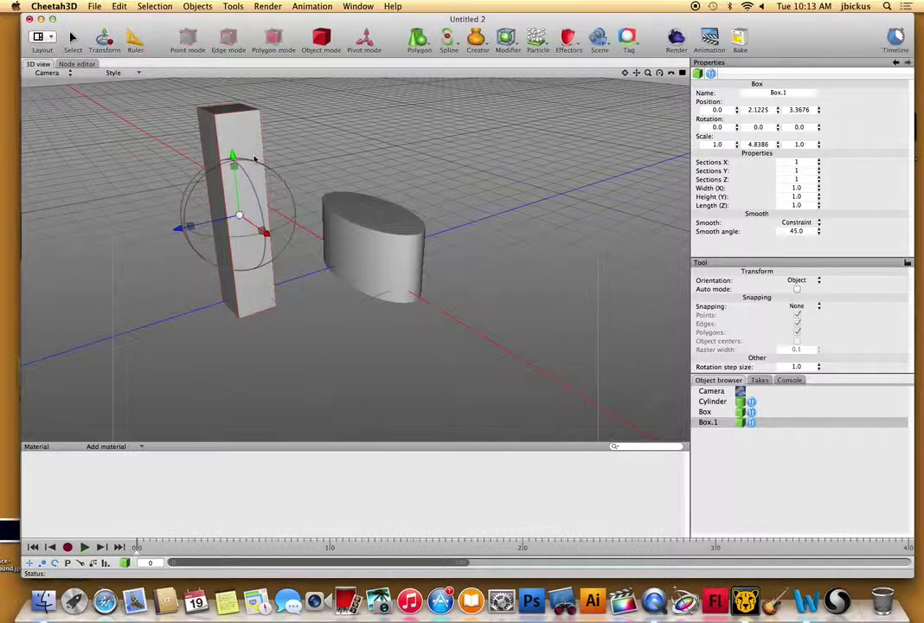
- Move Box.1 to the back right, then duplicate it as Box.2 placed left and forward
{"action": "left_click_drag", "start_coordinate": [177, 229], "coordinate": [430, 170]}
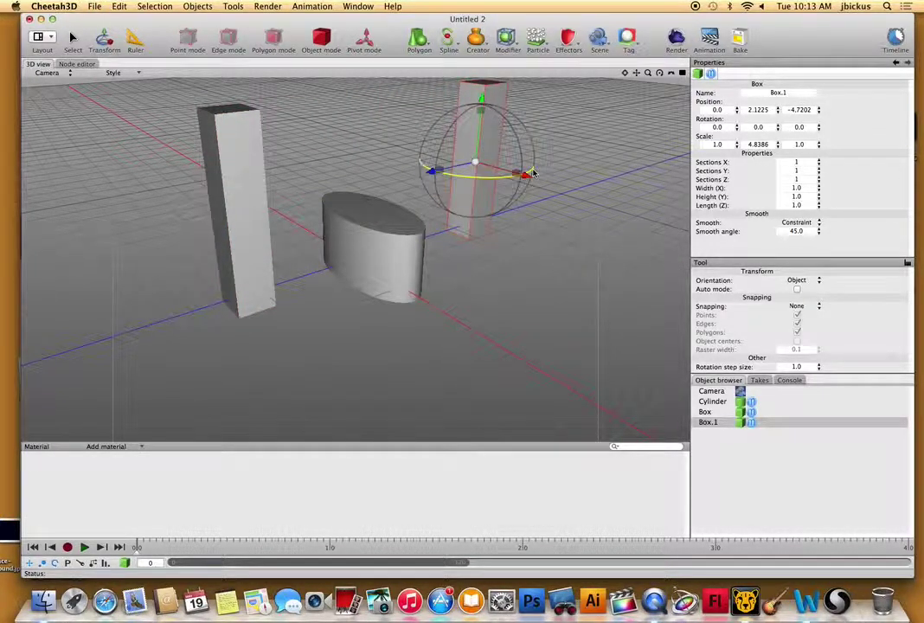
{"action": "key", "text": "super+d"}
{"action": "left_click_drag", "start_coordinate": [471, 163], "coordinate": [148, 112]}
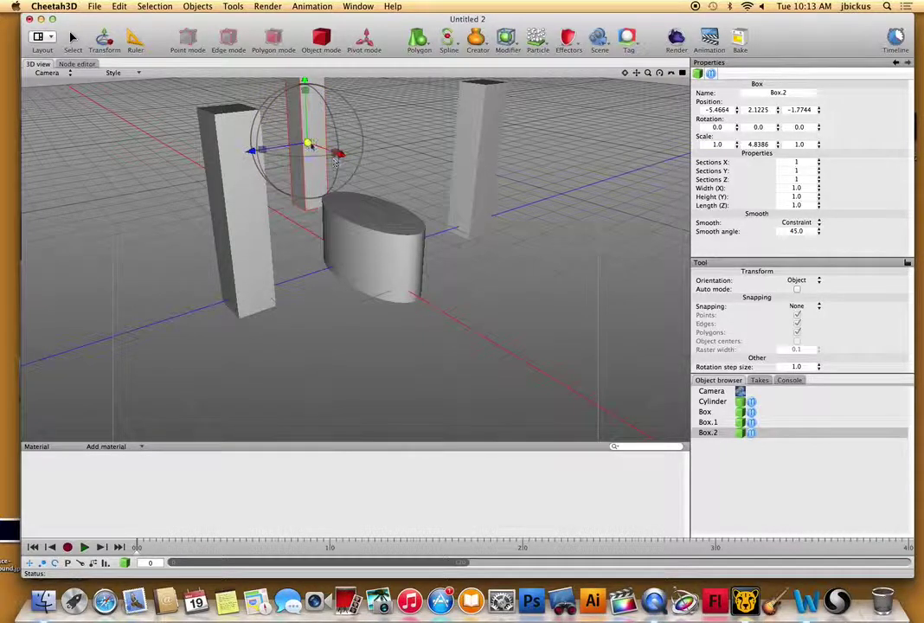
- Duplicate the pillar as Box.3, slide it behind the cylinder, and rotate it 90° horizontal
{"action": "key", "text": "super+d"}
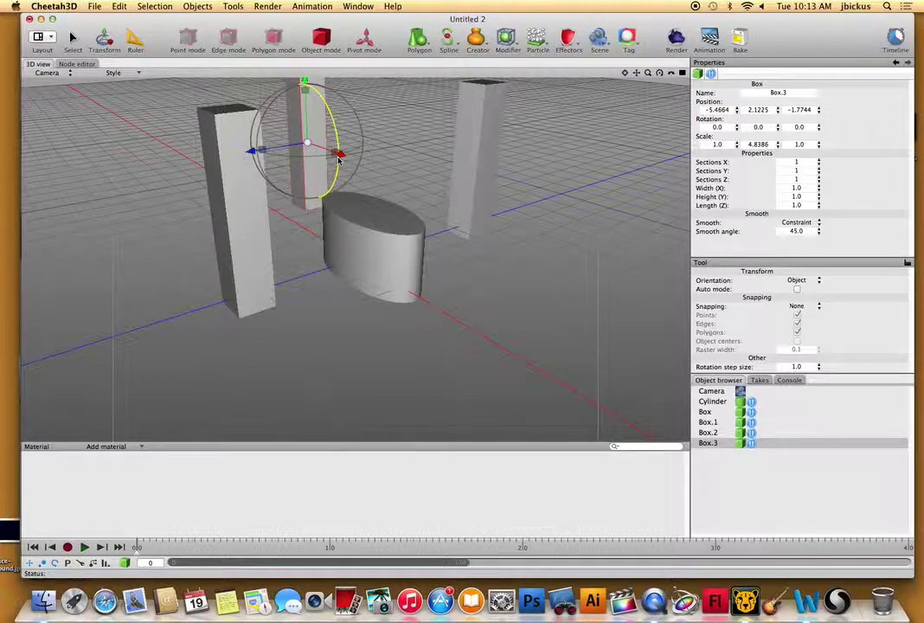
{"action": "left_click_drag", "start_coordinate": [340, 154], "coordinate": [459, 198]}
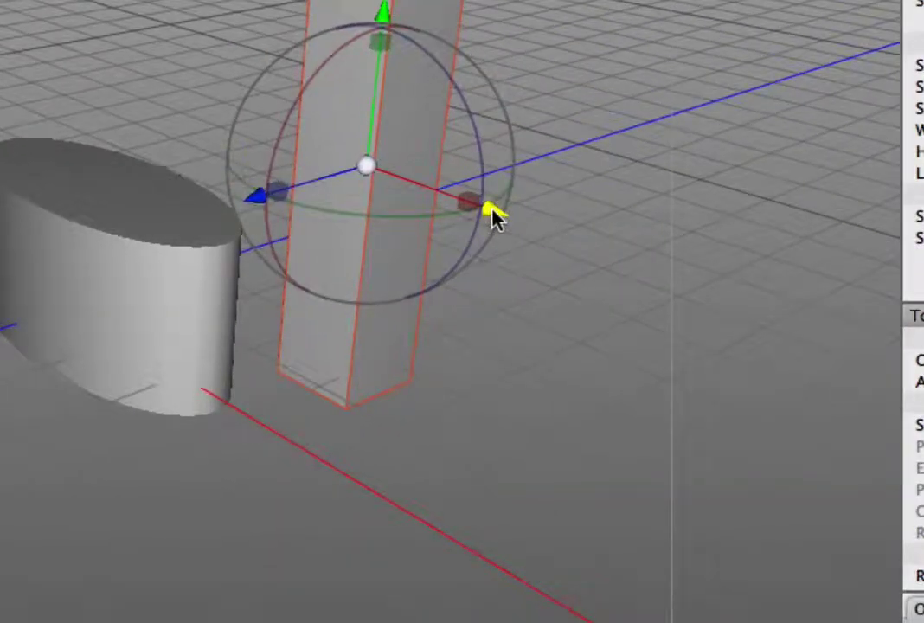
{"action": "left_click_drag", "start_coordinate": [493, 218], "coordinate": [540, 230]}
{"action": "left_click_drag", "start_coordinate": [301, 220], "coordinate": [268, 241]}
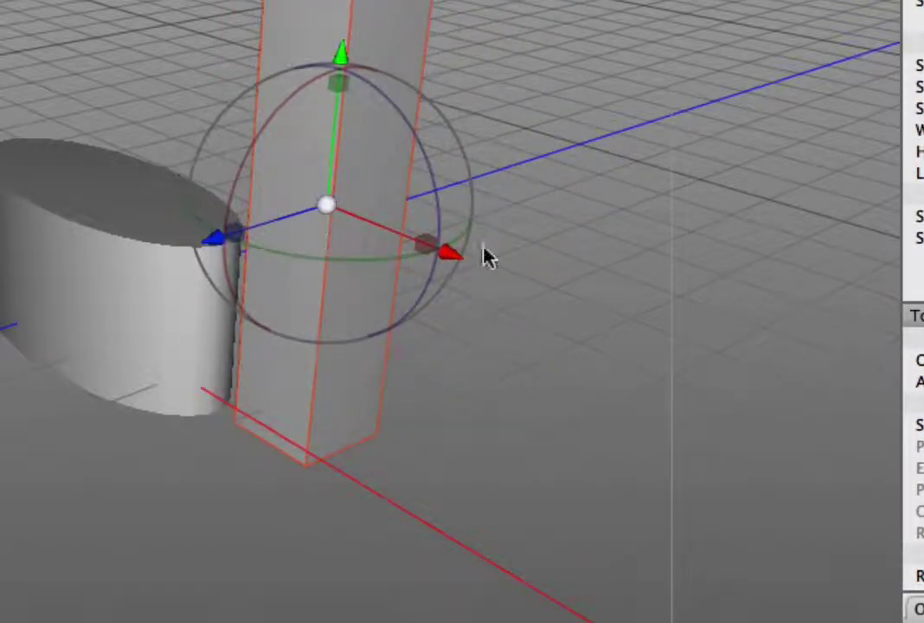
{"action": "left_click_drag", "start_coordinate": [339, 212], "coordinate": [458, 165]}
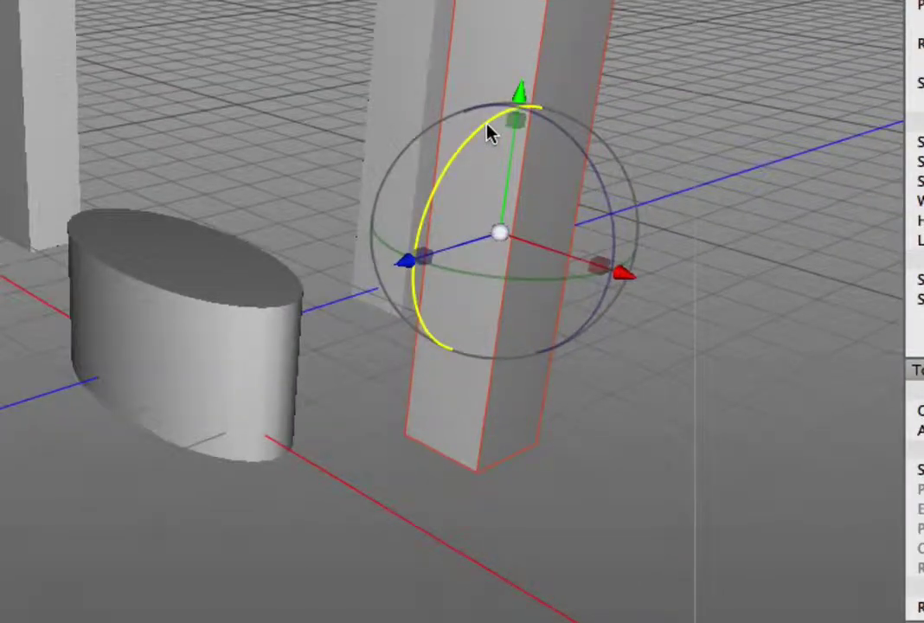
{"action": "left_click_drag", "start_coordinate": [488, 134], "coordinate": [419, 208]}
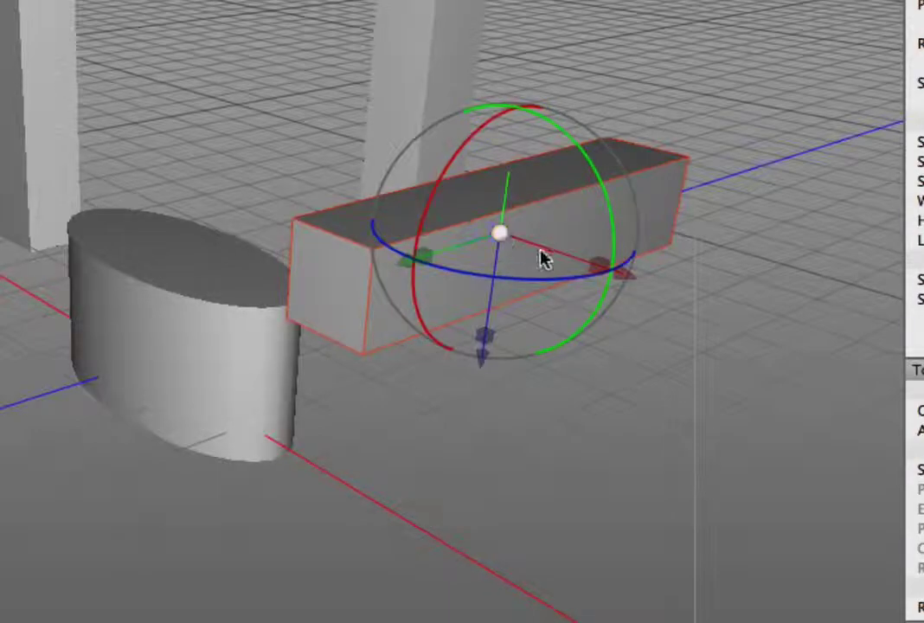
- Move Box.3 along X, Z and Y onto the cylinder, ending at 0.0157, 2.04, -0.3744
{"action": "left_click_drag", "start_coordinate": [623, 274], "coordinate": [355, 183]}
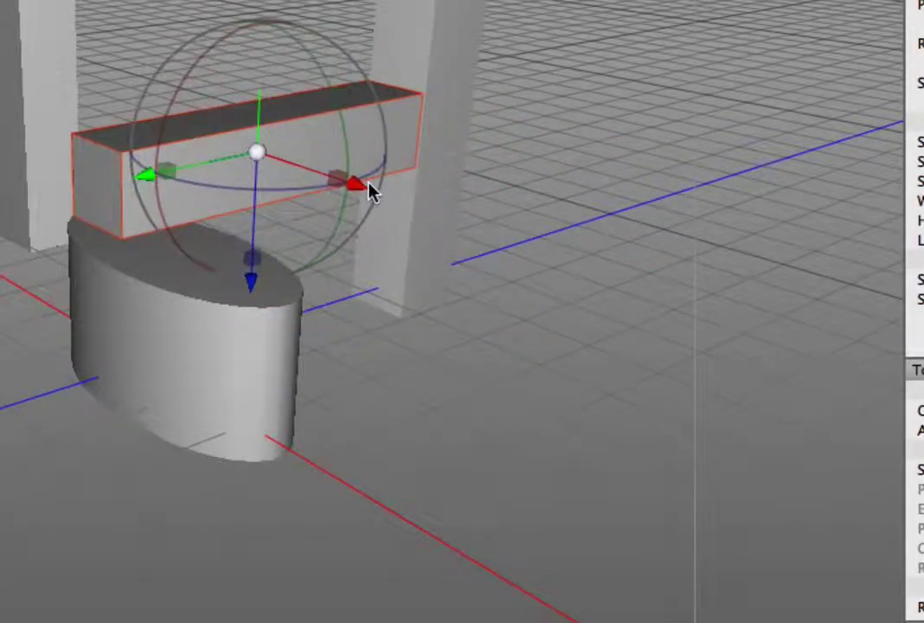
{"action": "left_click_drag", "start_coordinate": [251, 281], "coordinate": [250, 313]}
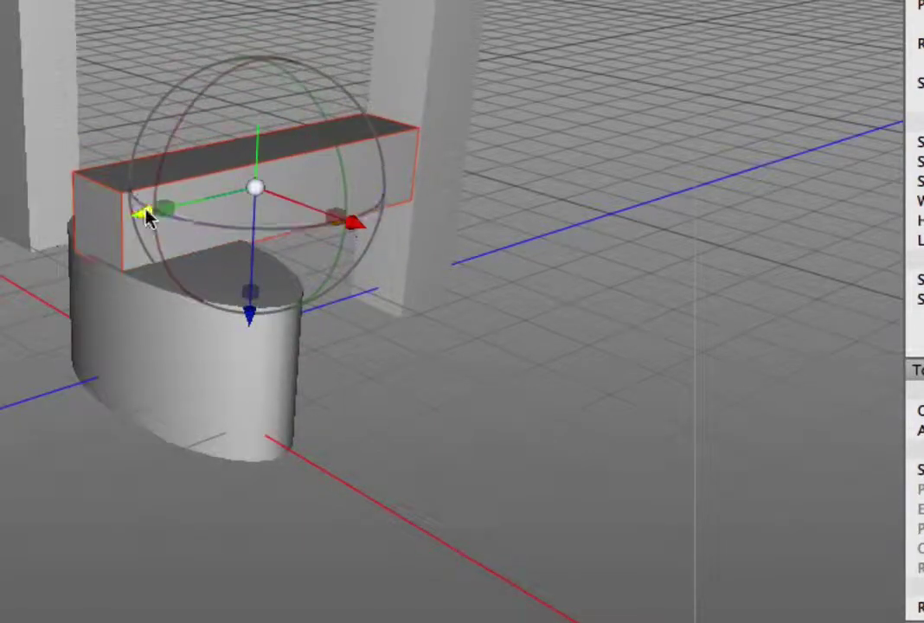
{"action": "left_click_drag", "start_coordinate": [140, 210], "coordinate": [64, 230]}
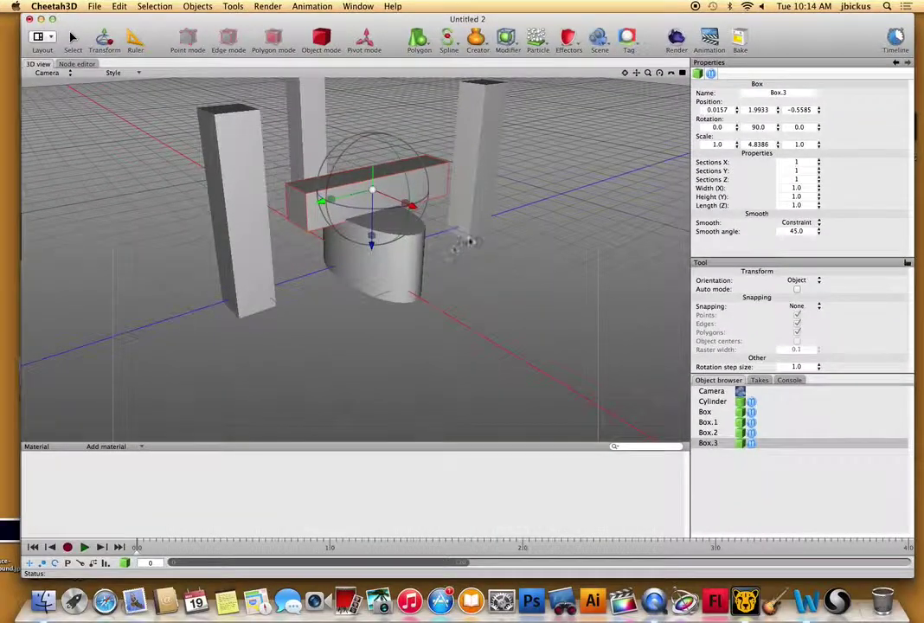
{"action": "right_click_drag", "start_coordinate": [546, 283], "coordinate": [386, 204]}
{"action": "left_click_drag", "start_coordinate": [377, 252], "coordinate": [374, 248]}
{"action": "left_click_drag", "start_coordinate": [317, 188], "coordinate": [312, 188]}
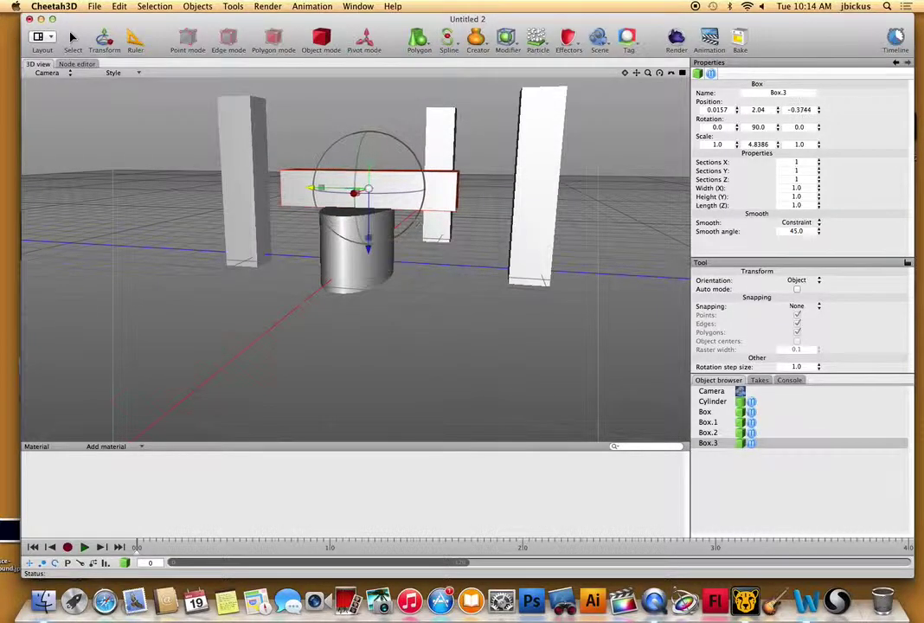
{"action": "left_click", "coordinate": [473, 294]}
{"action": "right_click_drag", "start_coordinate": [475, 289], "coordinate": [299, 290]}
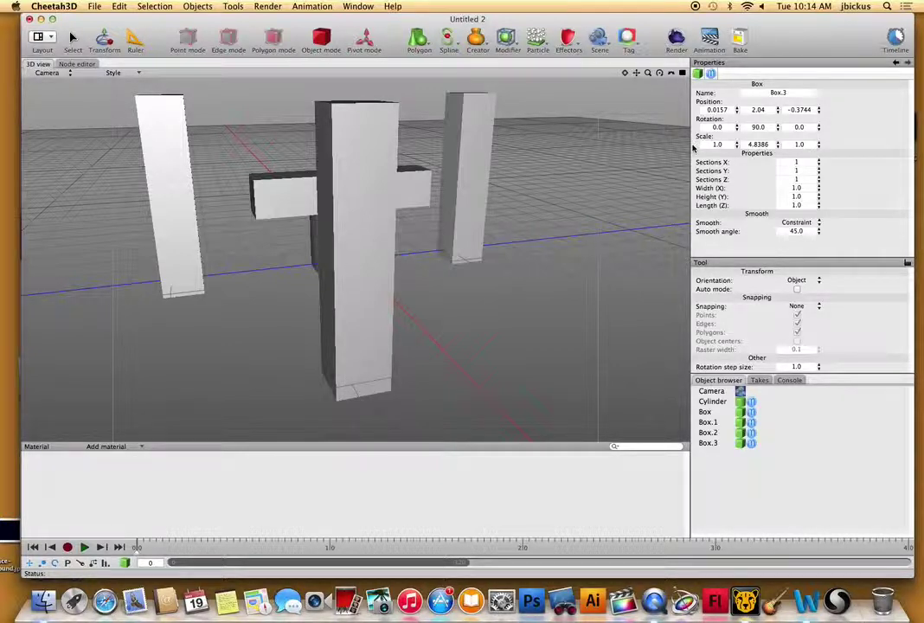
{"action": "right_click_drag", "start_coordinate": [579, 214], "coordinate": [422, 233]}
{"action": "scroll", "coordinate": [423, 234], "scroll_direction": "down", "scroll_amount": 3}
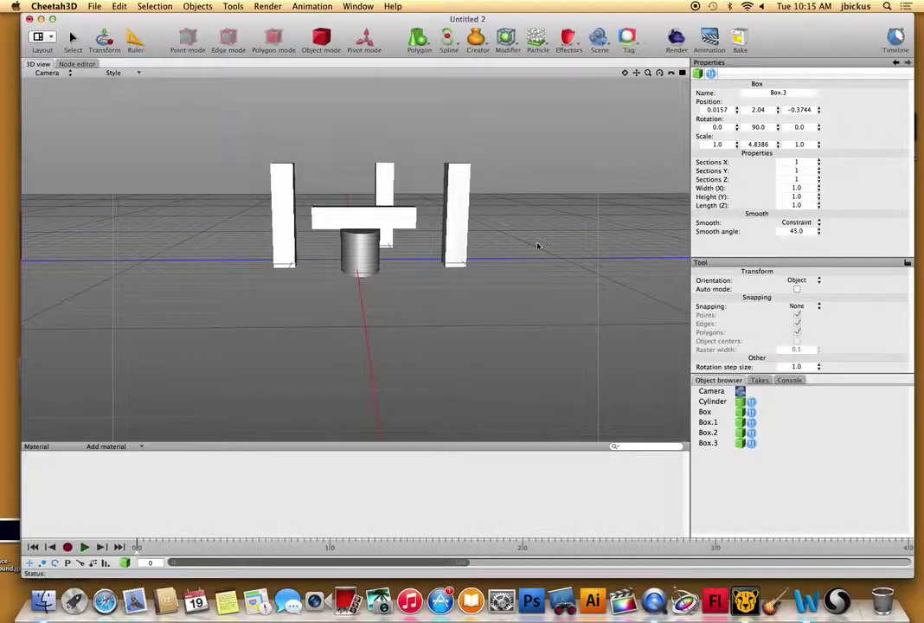
{"action": "right_click_drag", "start_coordinate": [530, 231], "coordinate": [493, 243]}
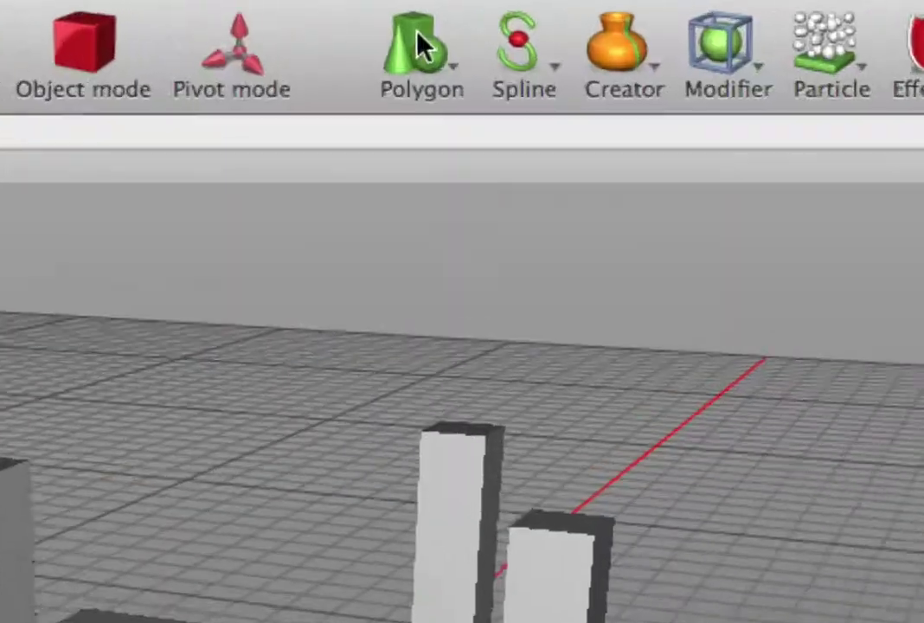
- Add a Polygon > Plane primitive and shift it along the X axis
{"action": "left_click", "coordinate": [420, 41]}
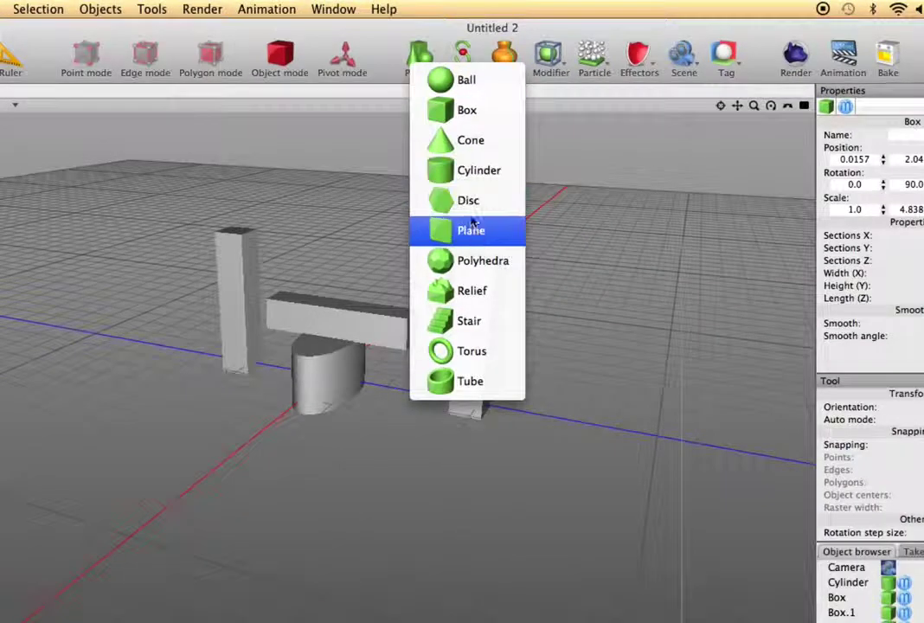
{"action": "left_click", "coordinate": [471, 230]}
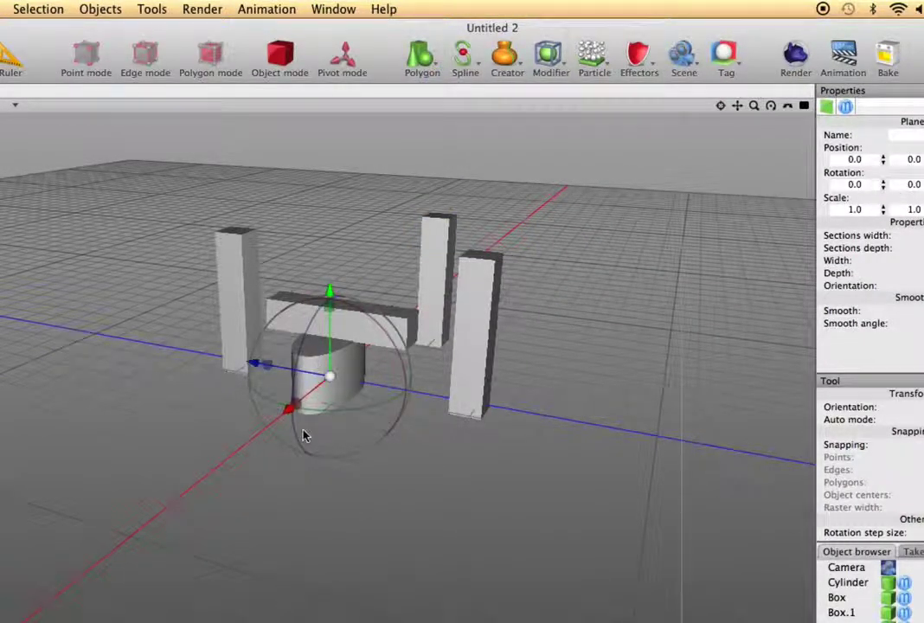
{"action": "left_click_drag", "start_coordinate": [288, 408], "coordinate": [227, 455]}
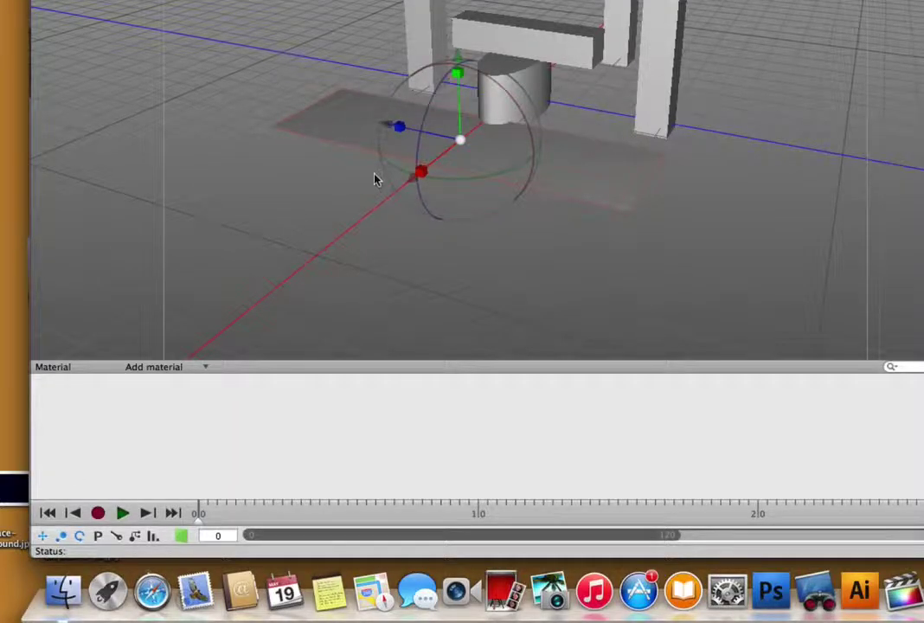
- Scale the plane to 27.4934 on X and 26.5014 on Z to form the floor
{"action": "left_click_drag", "start_coordinate": [416, 171], "coordinate": [351, 227]}
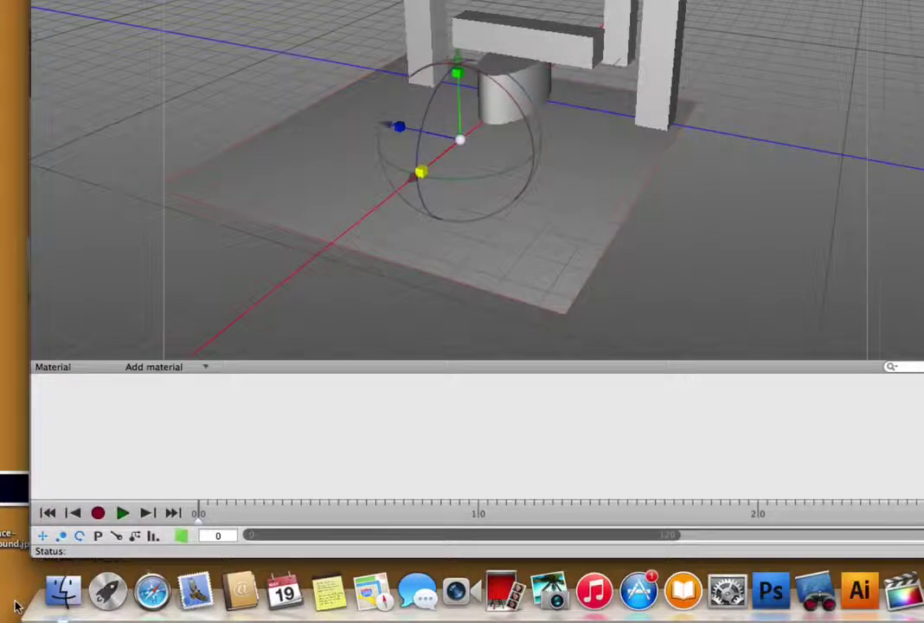
{"action": "left_click_drag", "start_coordinate": [425, 172], "coordinate": [148, 456]}
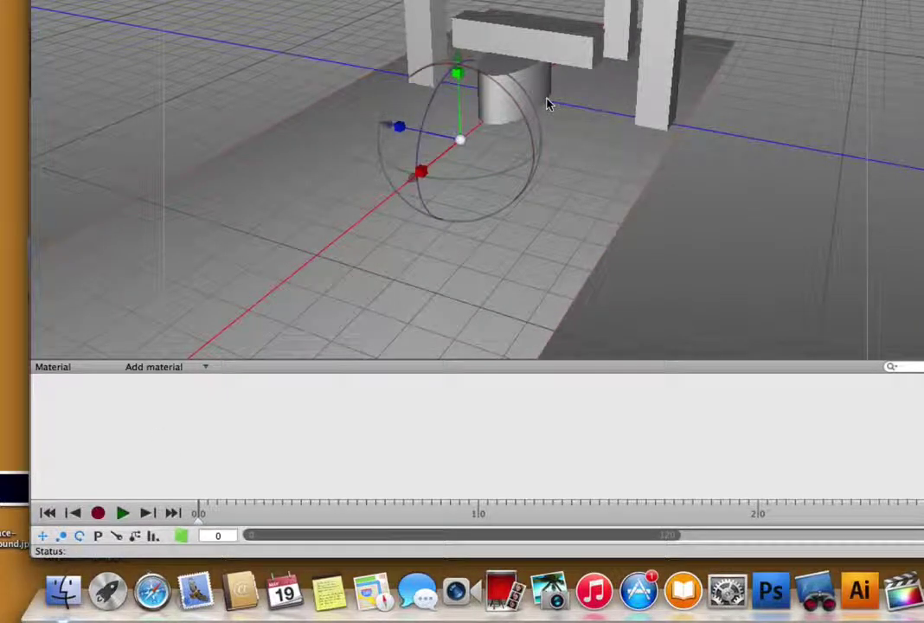
{"action": "left_click_drag", "start_coordinate": [400, 130], "coordinate": [186, 85]}
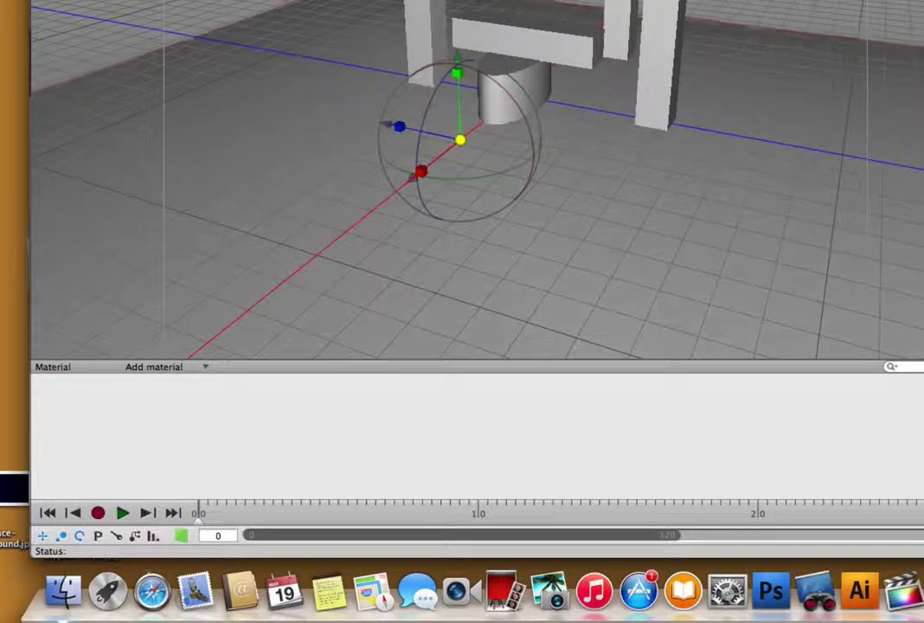
{"action": "mouse_move", "coordinate": [411, 181]}
{"action": "left_mouse_down"}
{"action": "mouse_move", "coordinate": [506, 103]}
{"action": "mouse_move", "coordinate": [576, 71]}
{"action": "mouse_move", "coordinate": [604, 212]}
{"action": "left_mouse_up"}
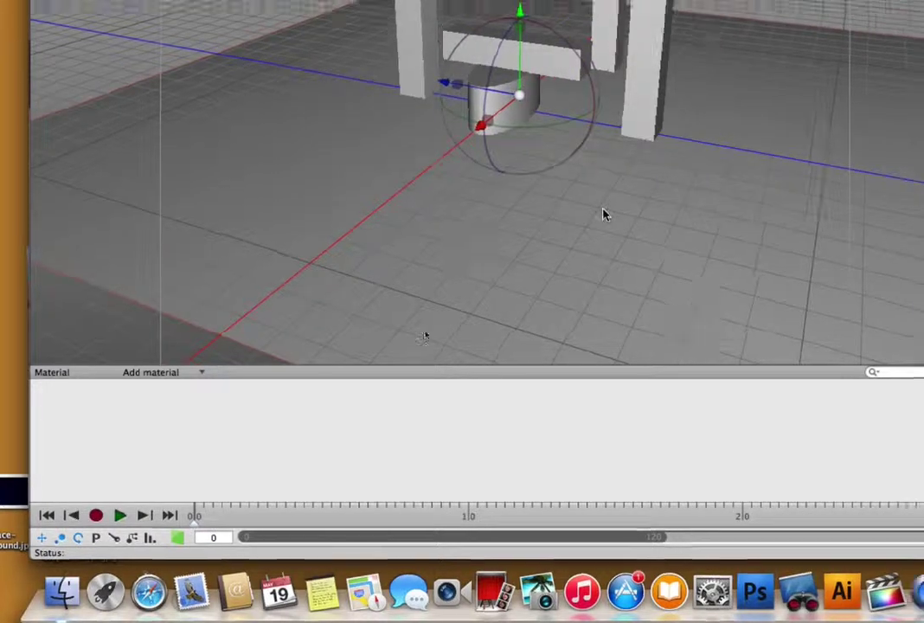
{"action": "middle_click_drag", "start_coordinate": [526, 145], "coordinate": [124, 145]}
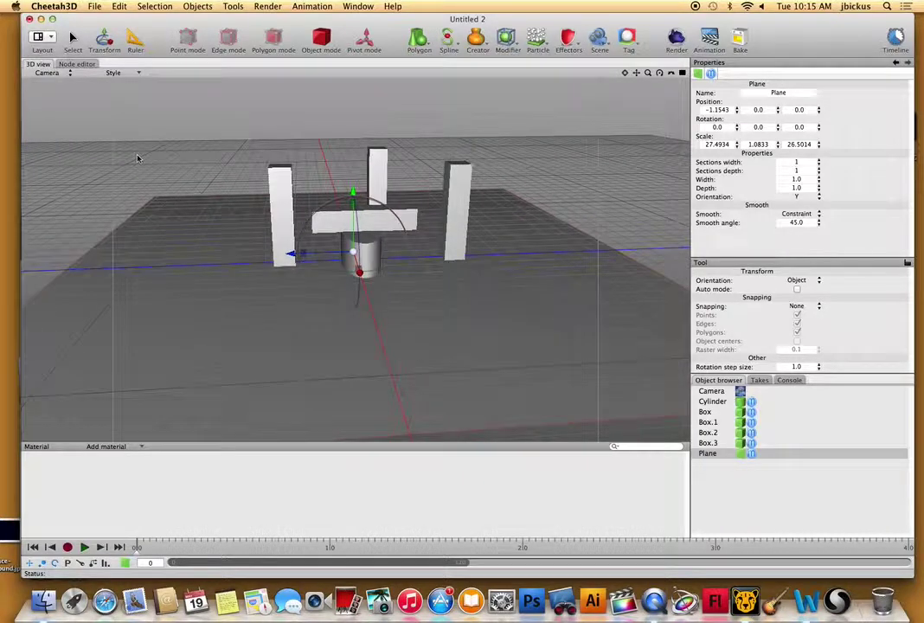
{"action": "scroll", "coordinate": [212, 195], "scroll_direction": "up", "scroll_amount": 5}
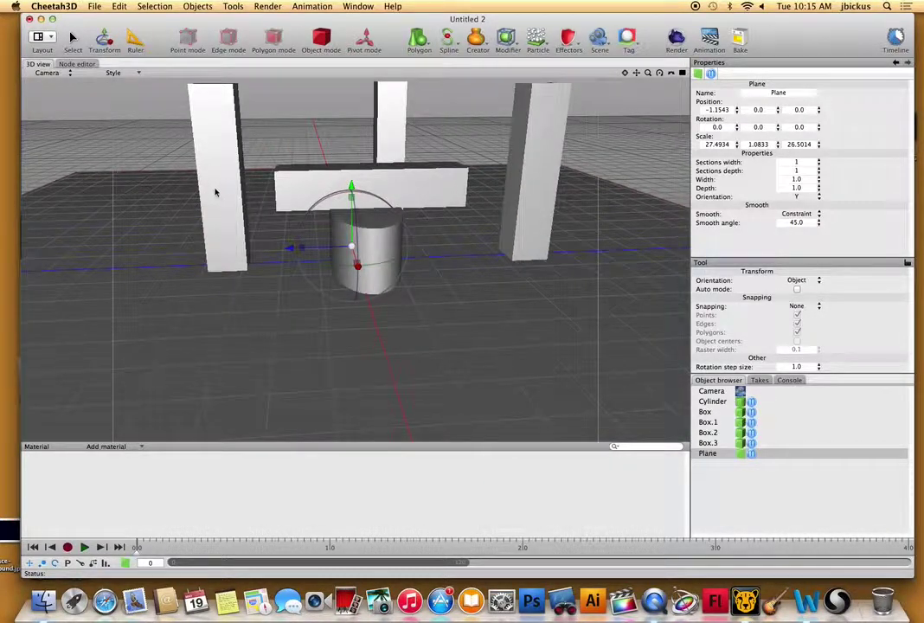
{"action": "middle_click_drag", "start_coordinate": [304, 168], "coordinate": [296, 170]}
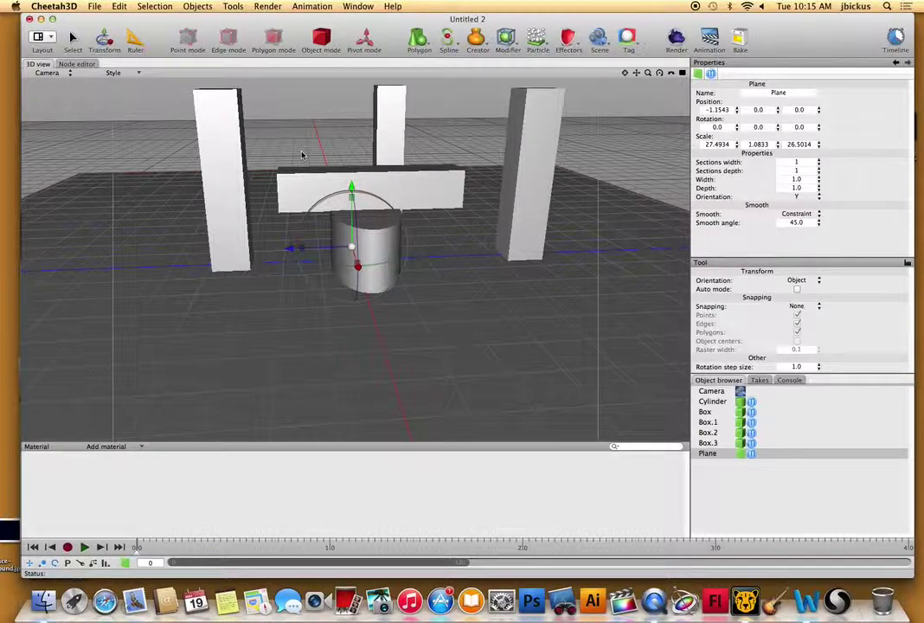
{"action": "left_click", "coordinate": [229, 142]}
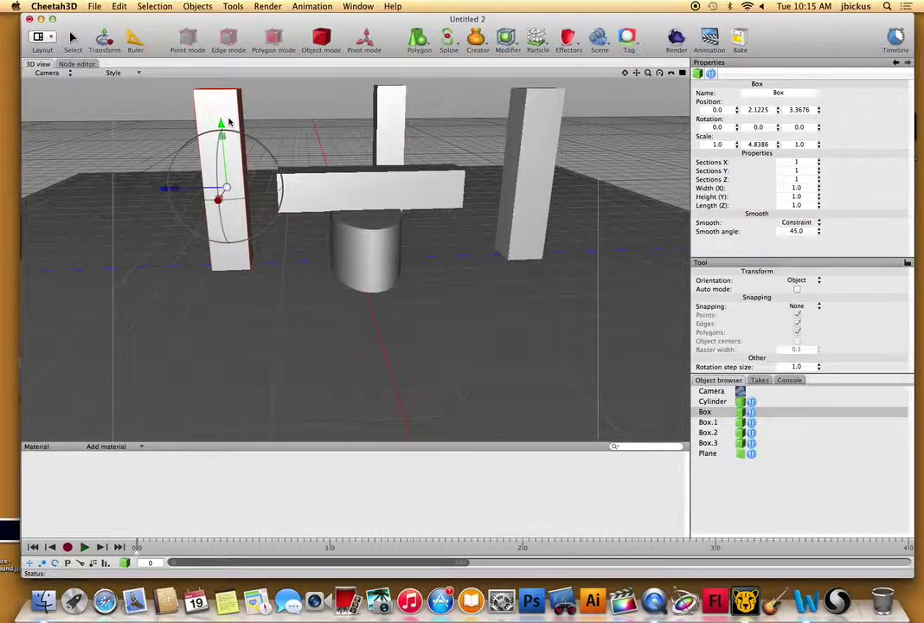
- Convert the pillar Box to an editable polygon object and apply Linear Subdivide
{"action": "left_click", "coordinate": [740, 413]}
{"action": "key", "text": "super+shift+p"}
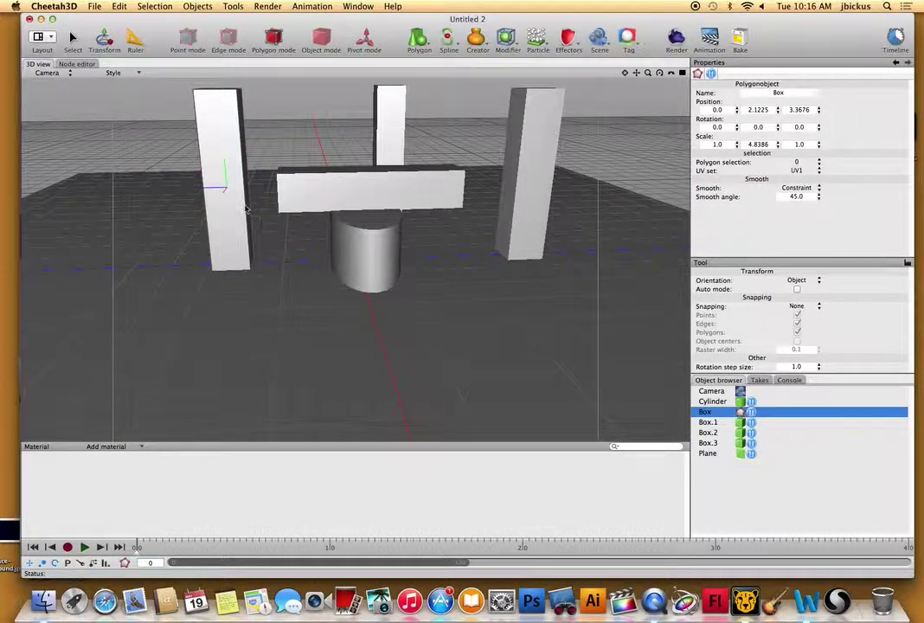
{"action": "right_click", "coordinate": [229, 153]}
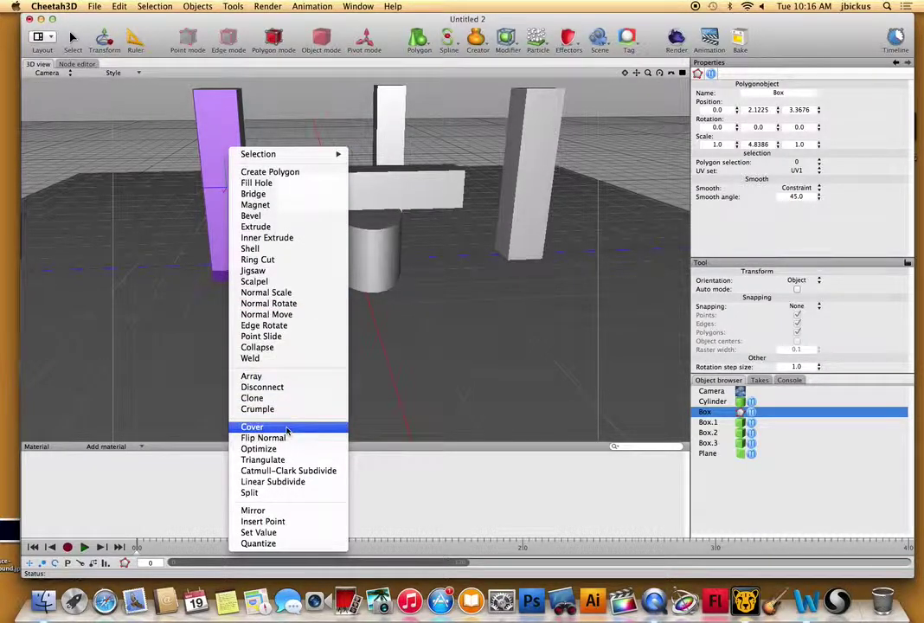
{"action": "left_click", "coordinate": [285, 482]}
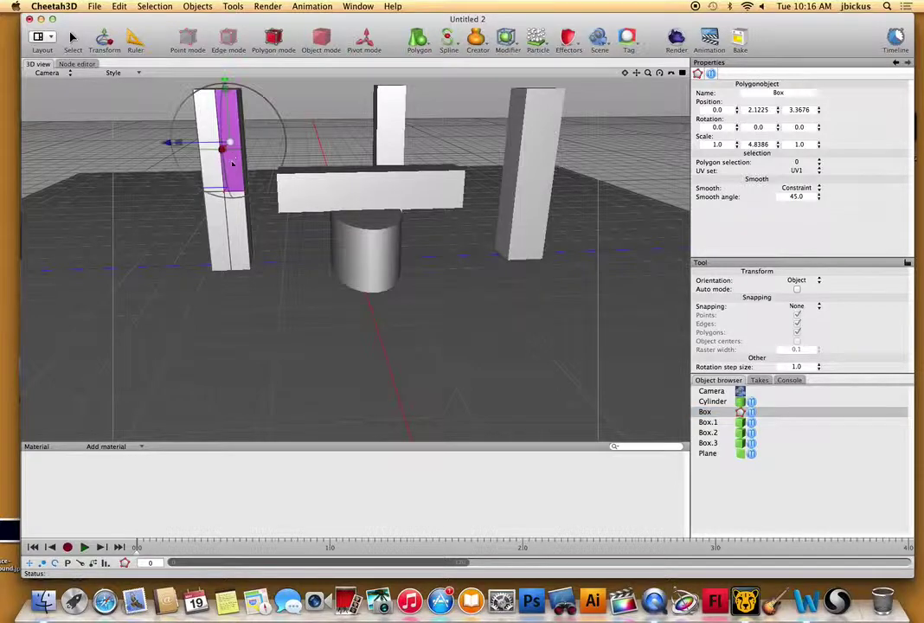
- Swing the box's left edge outward to widen it into a broad panel
{"action": "middle_click_drag", "start_coordinate": [284, 120], "coordinate": [224, 141]}
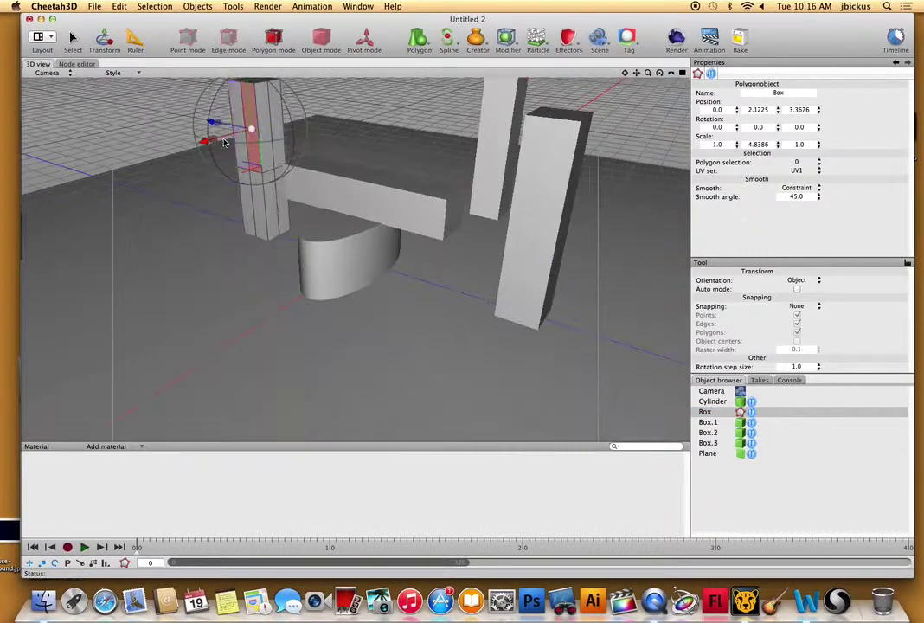
{"action": "left_click_drag", "start_coordinate": [206, 143], "coordinate": [60, 186]}
{"action": "middle_click_drag", "start_coordinate": [367, 114], "coordinate": [268, 176]}
{"action": "left_click", "coordinate": [190, 177]}
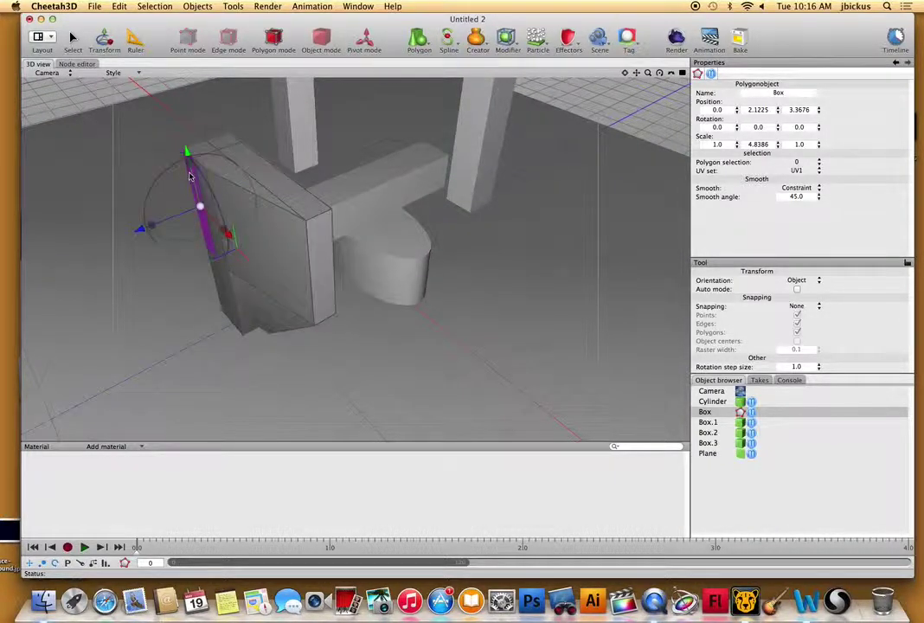
{"action": "left_click_drag", "start_coordinate": [141, 231], "coordinate": [63, 207]}
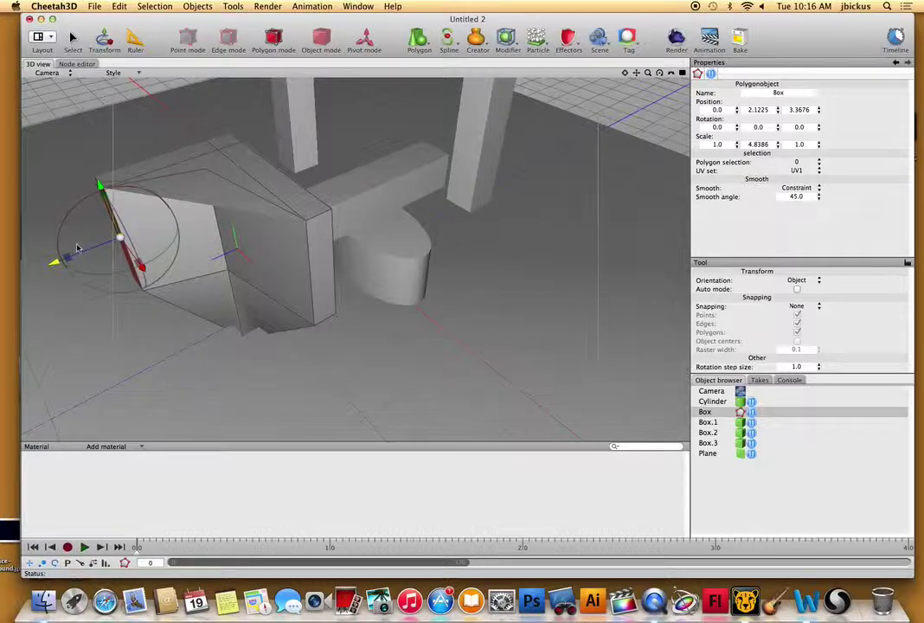
{"action": "left_click", "coordinate": [226, 201]}
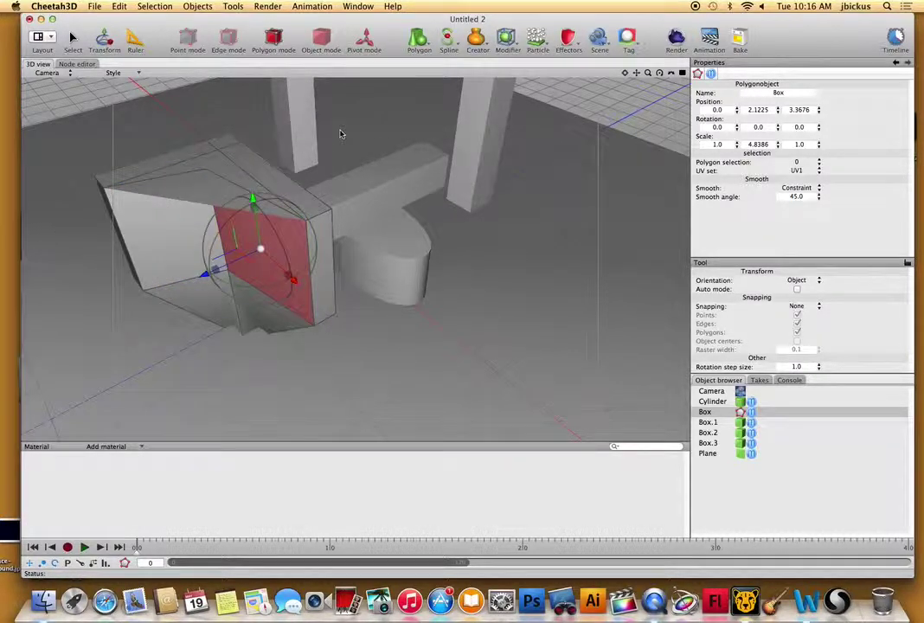
- Slide the panel's lower face left to form a slanted wedge
{"action": "middle_click_drag", "start_coordinate": [343, 136], "coordinate": [358, 89]}
{"action": "left_click", "coordinate": [278, 245]}
{"action": "left_click_drag", "start_coordinate": [249, 239], "coordinate": [180, 240]}
{"action": "middle_click_drag", "start_coordinate": [544, 192], "coordinate": [260, 199]}
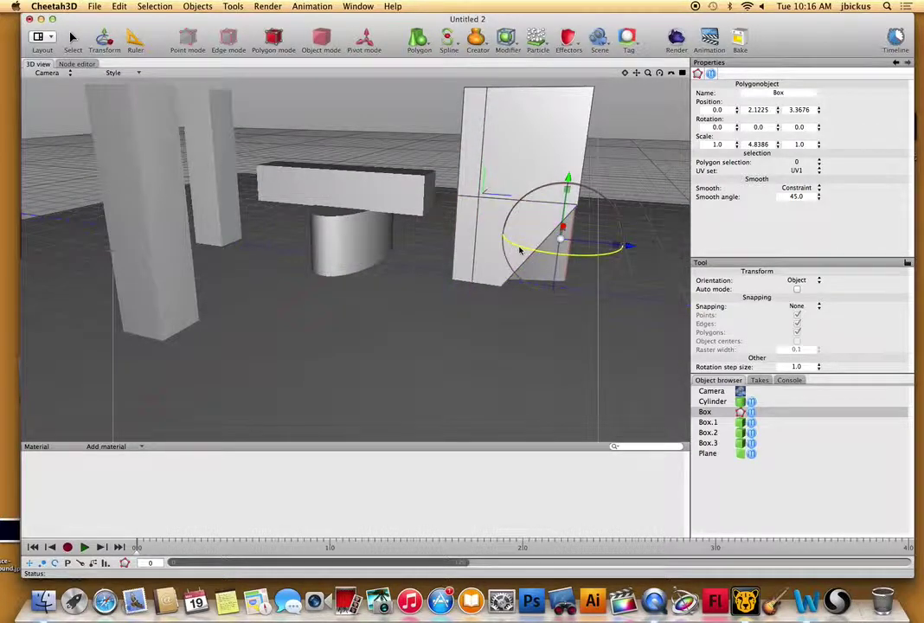
{"action": "left_click", "coordinate": [608, 173]}
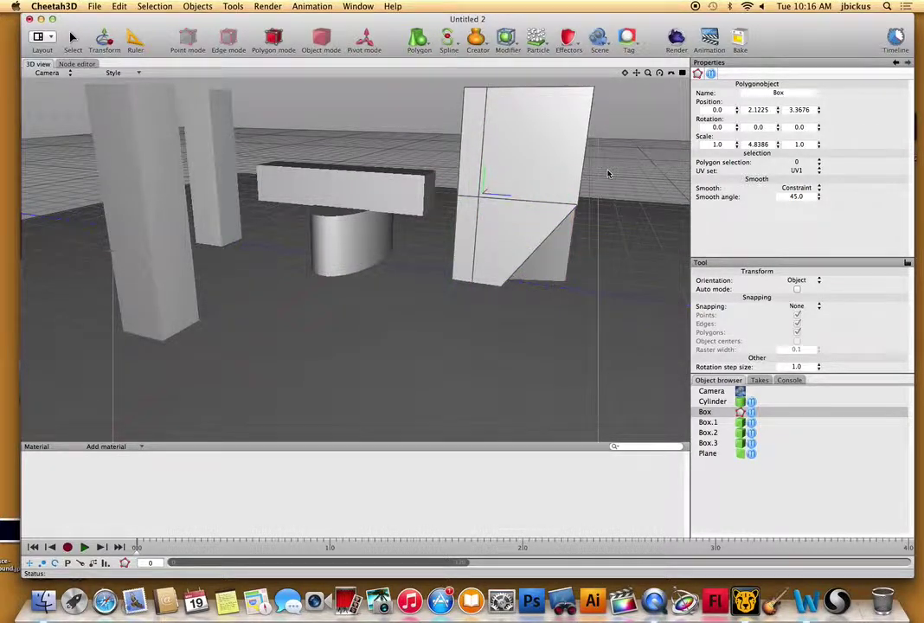
- Select all of the Box's polygons from the Selection menu, then clear the selection
{"action": "left_click", "coordinate": [740, 412]}
{"action": "middle_click_drag", "start_coordinate": [657, 200], "coordinate": [334, 119]}
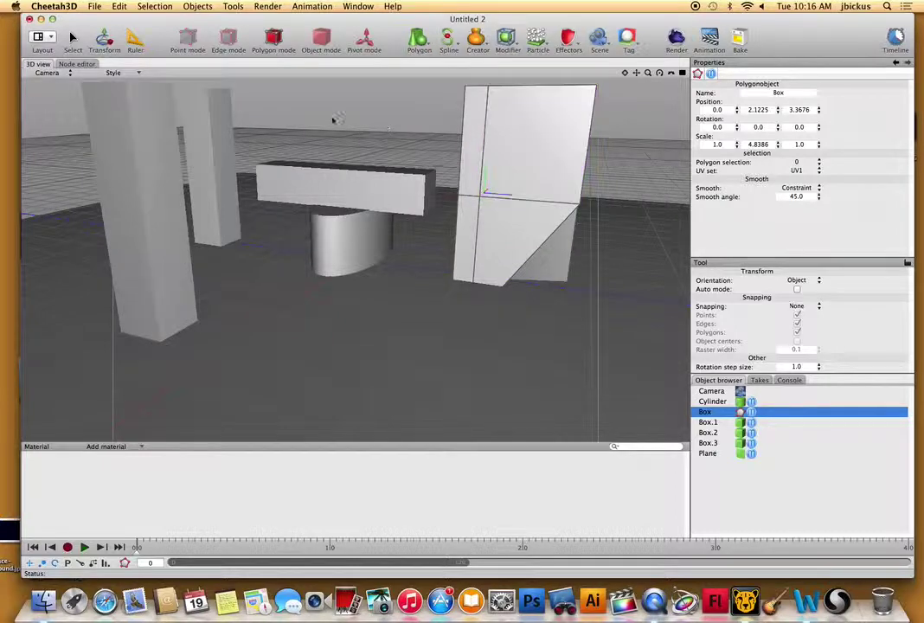
{"action": "left_click", "coordinate": [147, 144]}
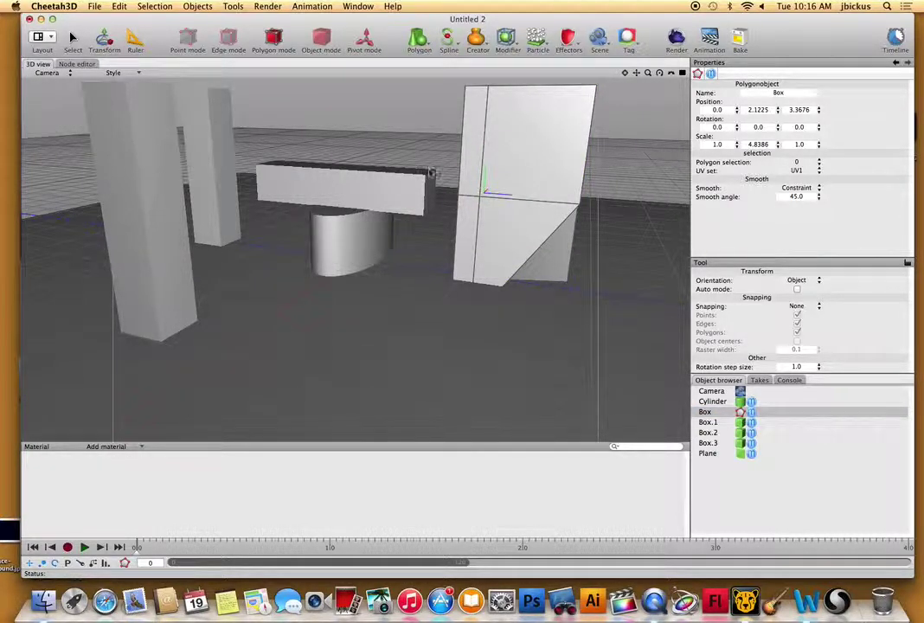
{"action": "left_click", "coordinate": [535, 142]}
{"action": "right_click", "coordinate": [511, 140]}
{"action": "left_click", "coordinate": [420, 115]}
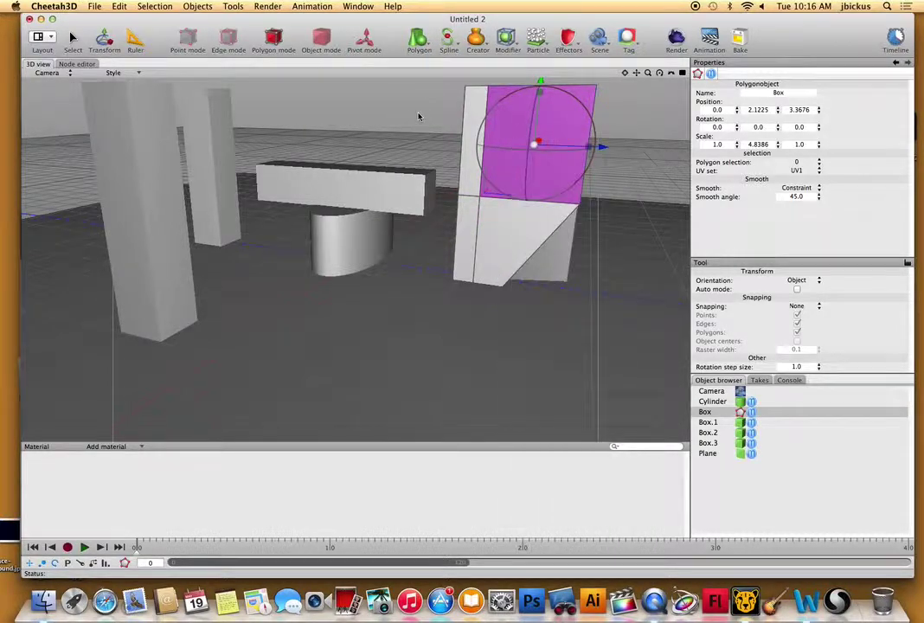
{"action": "left_click", "coordinate": [152, 6]}
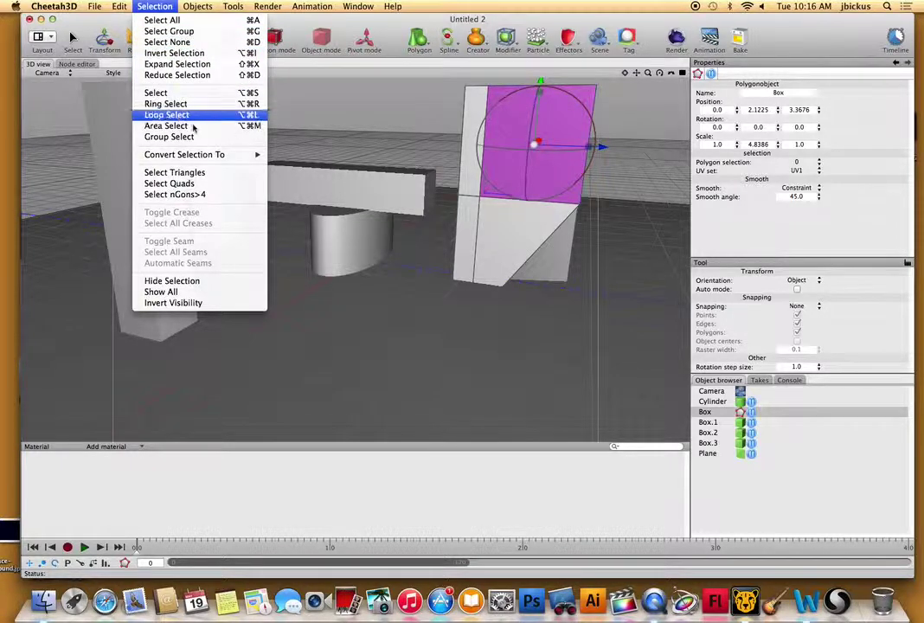
{"action": "left_click", "coordinate": [177, 21]}
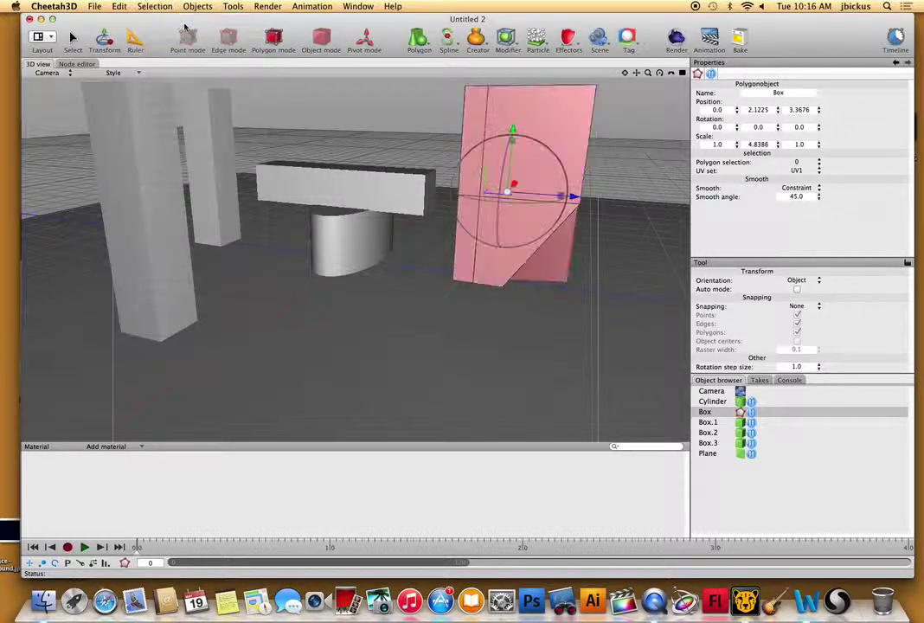
{"action": "left_click", "coordinate": [381, 140]}
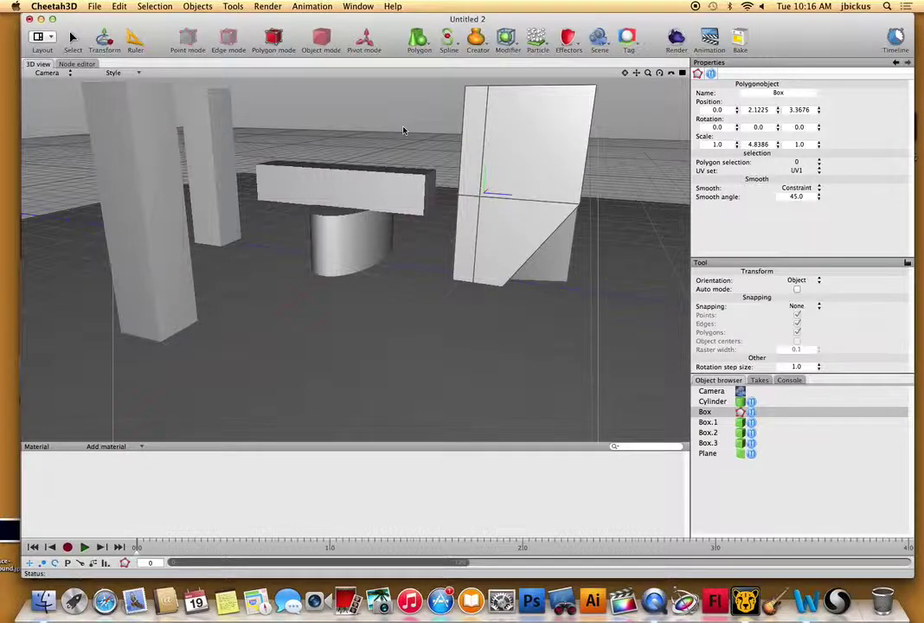
{"action": "right_click_drag", "start_coordinate": [407, 130], "coordinate": [328, 130]}
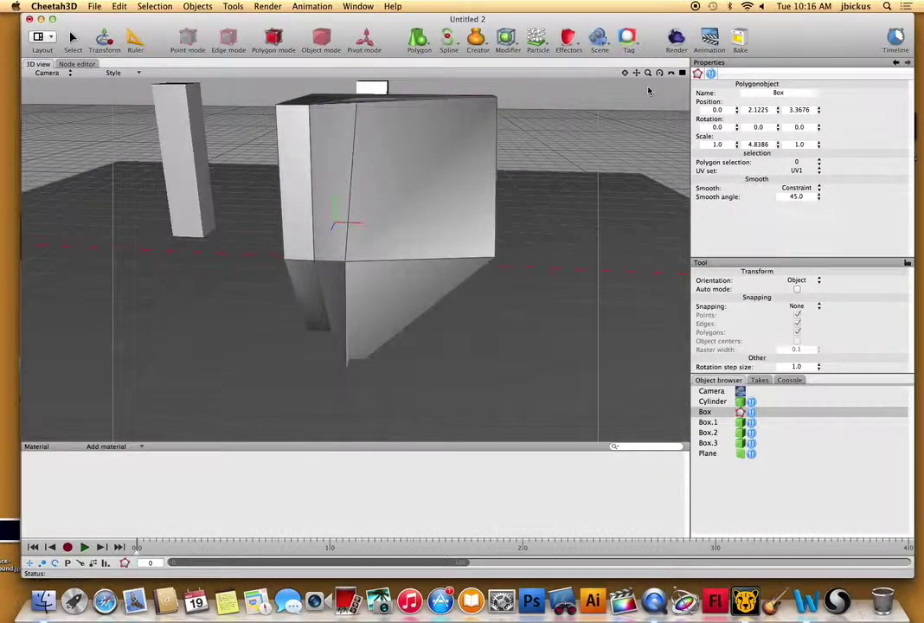
- Orbit the camera around the reshaped panel from several angles, then select Box.2 in the Object browser
{"action": "left_click_drag", "start_coordinate": [637, 73], "coordinate": [636, 73]}
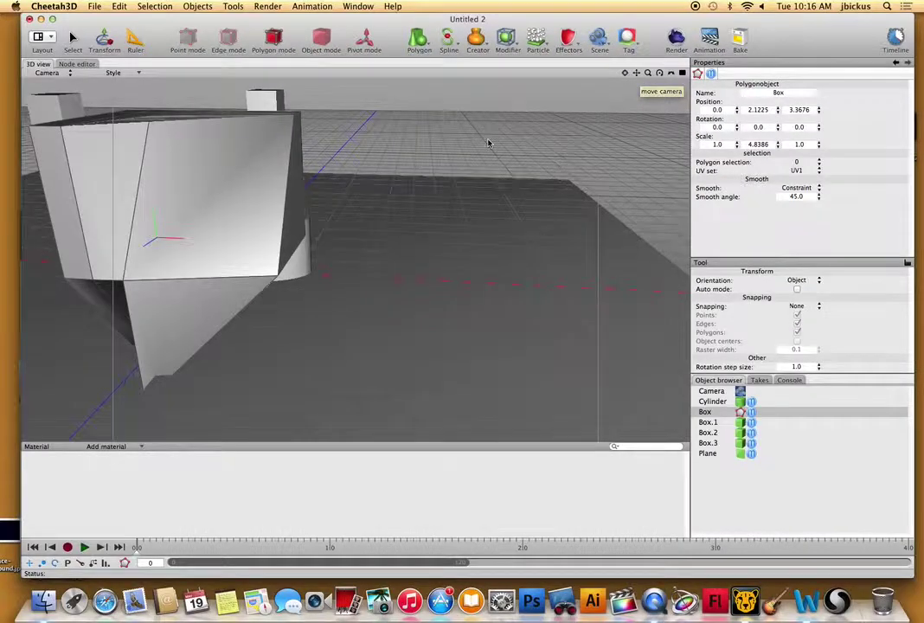
{"action": "left_click_drag", "start_coordinate": [488, 142], "coordinate": [575, 130]}
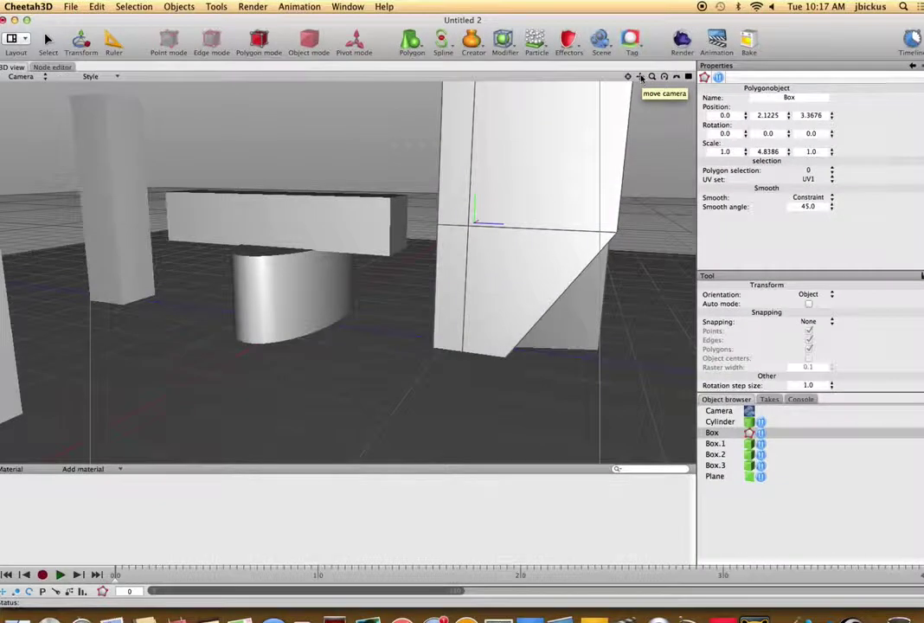
{"action": "left_click_drag", "start_coordinate": [637, 69], "coordinate": [48, 39]}
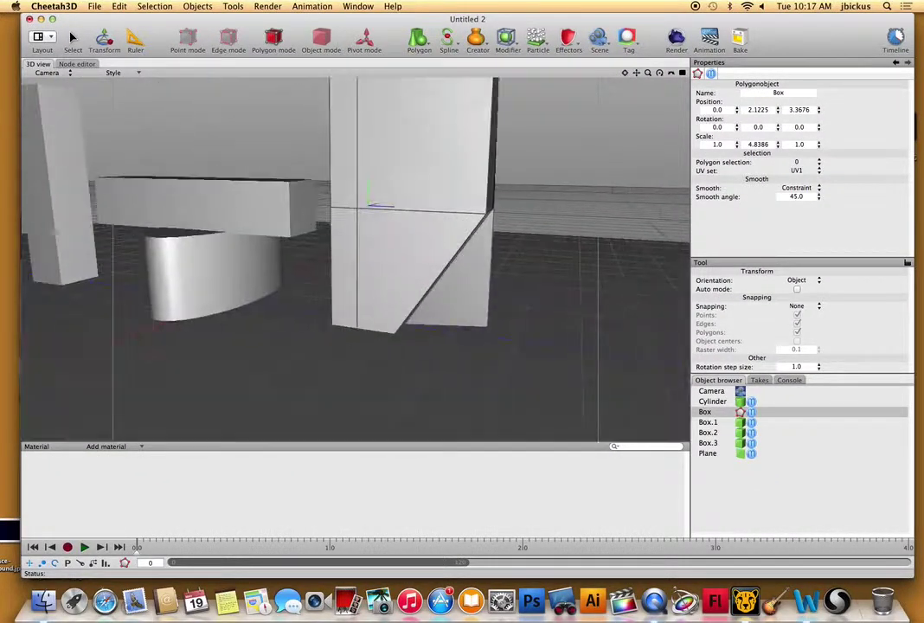
{"action": "left_click_drag", "start_coordinate": [72, 37], "coordinate": [637, 75]}
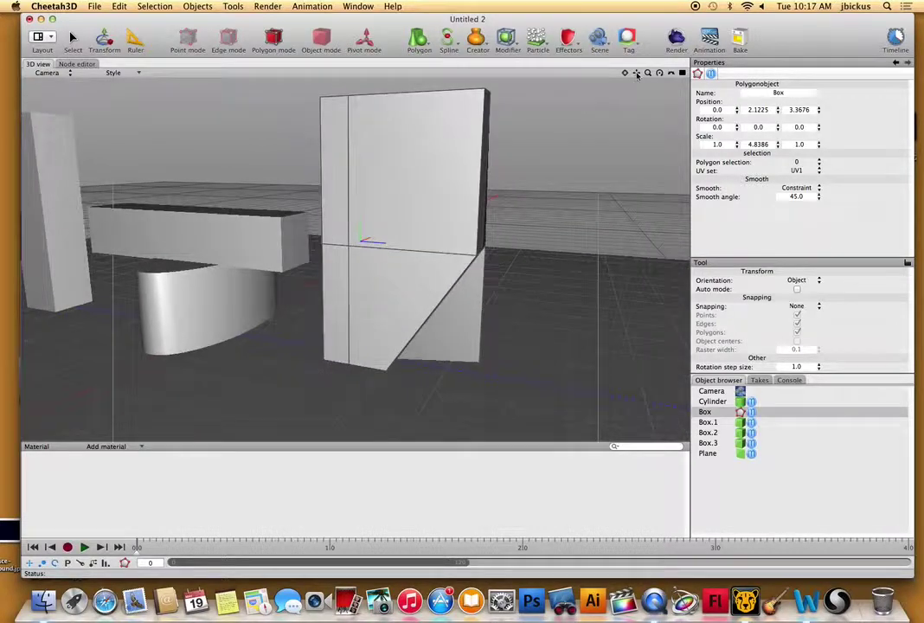
{"action": "left_click", "coordinate": [708, 432]}
{"action": "left_click_drag", "start_coordinate": [355, 376], "coordinate": [554, 309]}
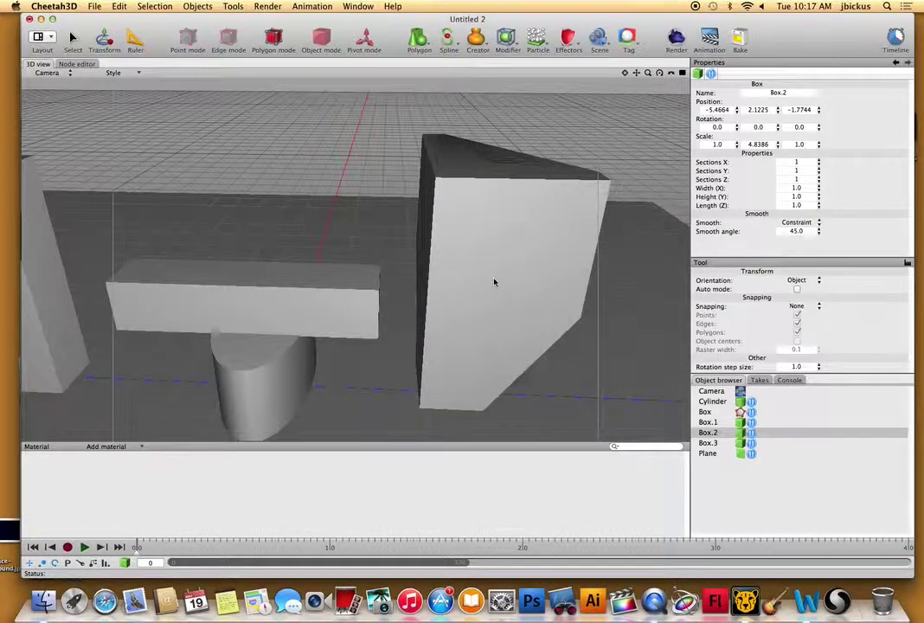
- Zoom out and orbit to frame the whole scene, then select the Camera object
{"action": "scroll", "coordinate": [335, 201], "scroll_direction": "down", "scroll_amount": 10}
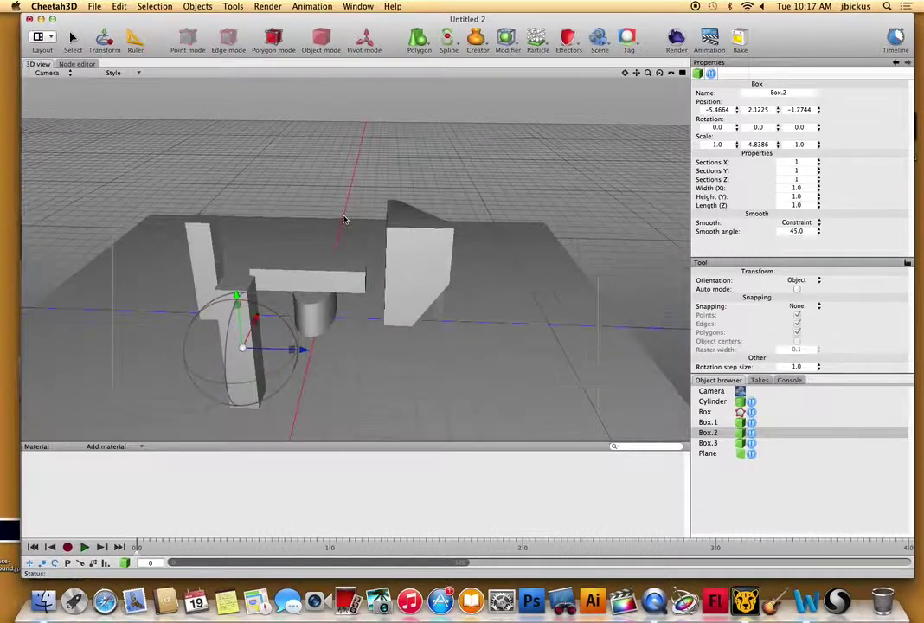
{"action": "left_click_drag", "start_coordinate": [410, 145], "coordinate": [208, 150]}
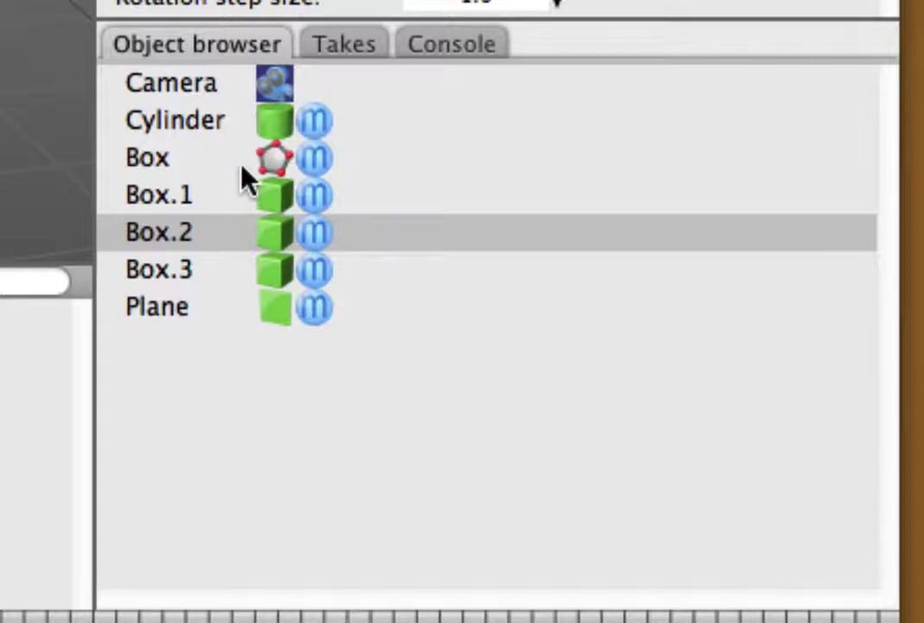
{"action": "left_click", "coordinate": [207, 91]}
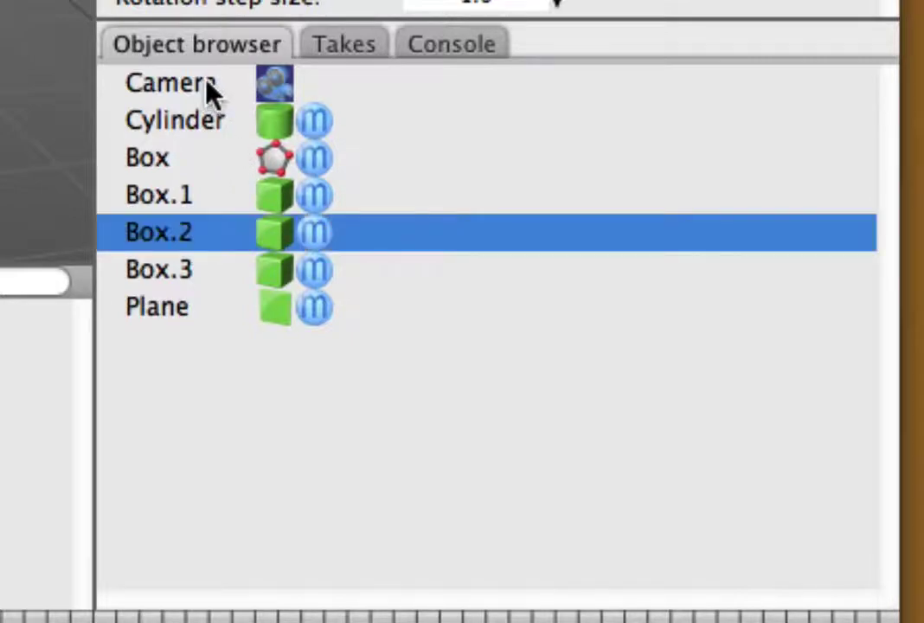
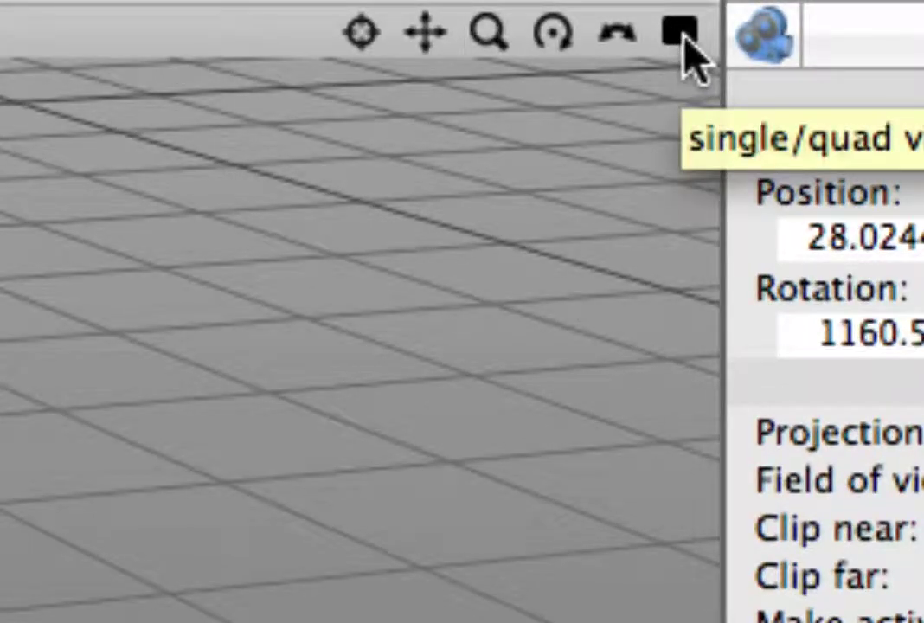
- Switch to the four-view layout and set the top-right view to show the Camera
{"action": "left_click", "coordinate": [681, 36]}
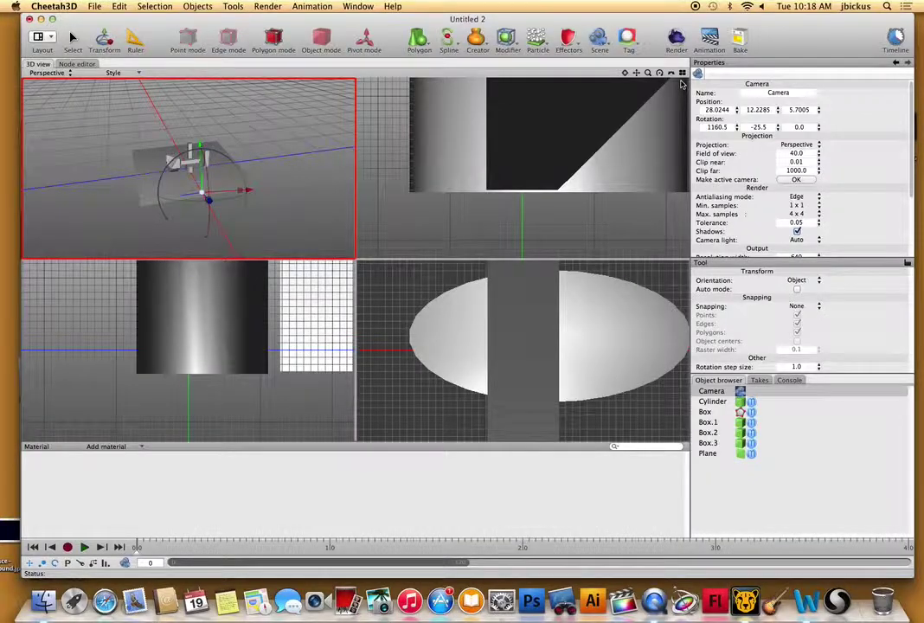
{"action": "left_click", "coordinate": [527, 207]}
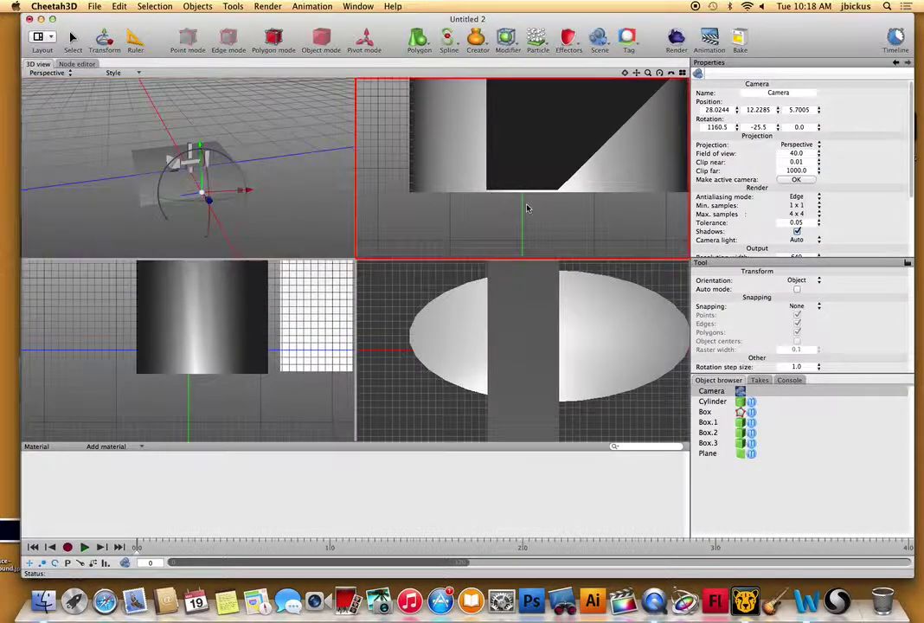
{"action": "left_click", "coordinate": [51, 72]}
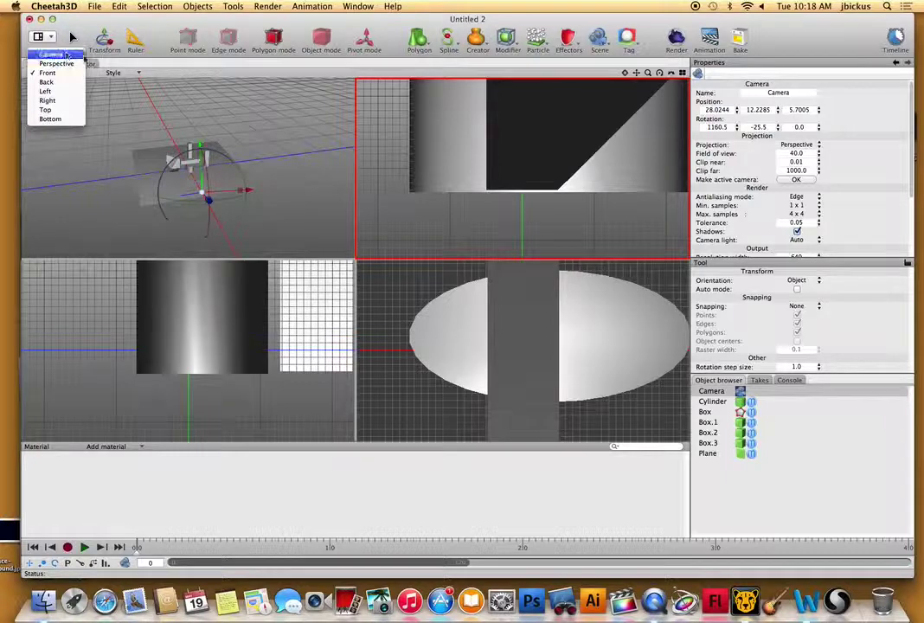
{"action": "left_click", "coordinate": [68, 56]}
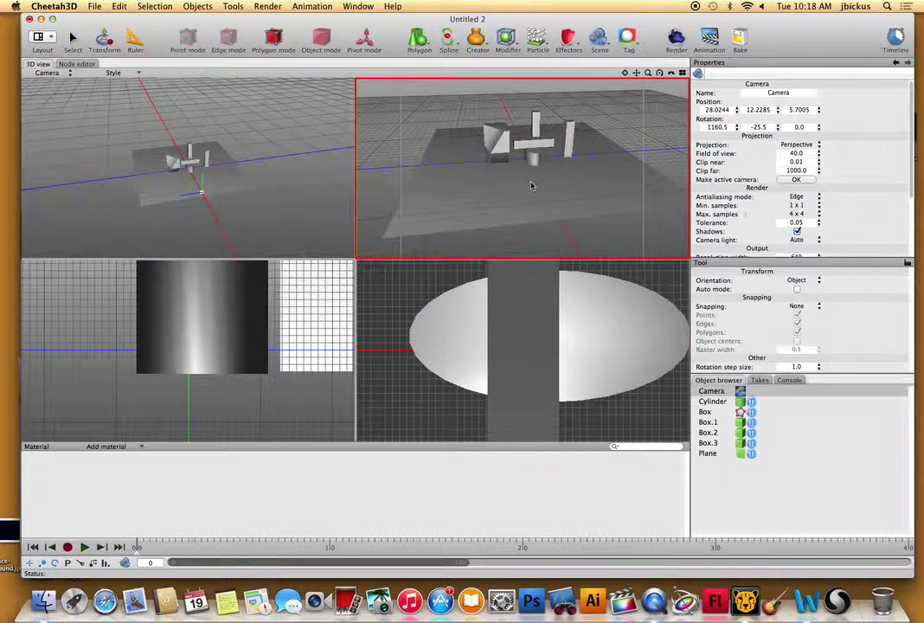
- Move the camera closer to the objects, to 7.3632, 3.6739, 3.0435, then return to single view
{"action": "left_click", "coordinate": [199, 192]}
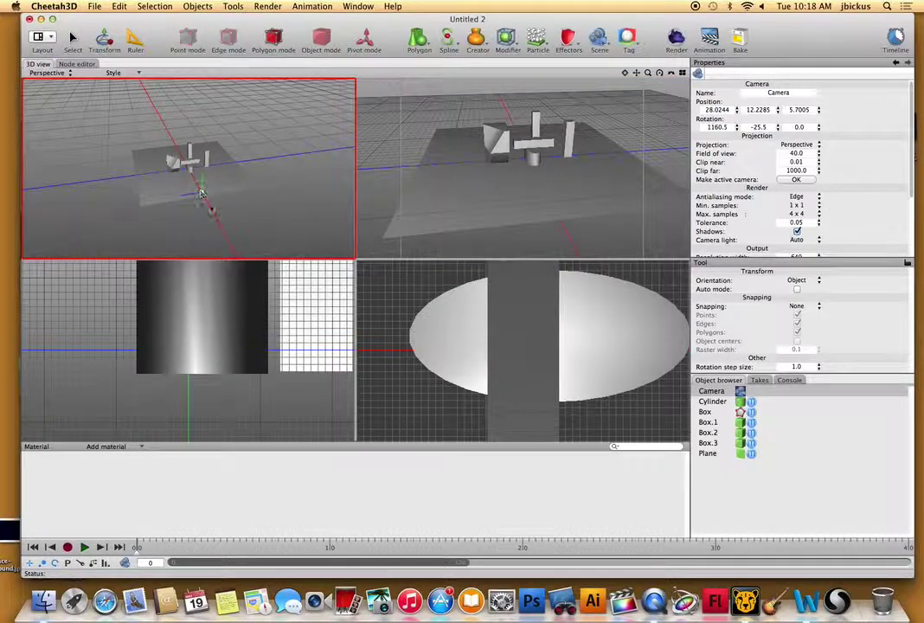
{"action": "left_click_drag", "start_coordinate": [211, 208], "coordinate": [235, 179]}
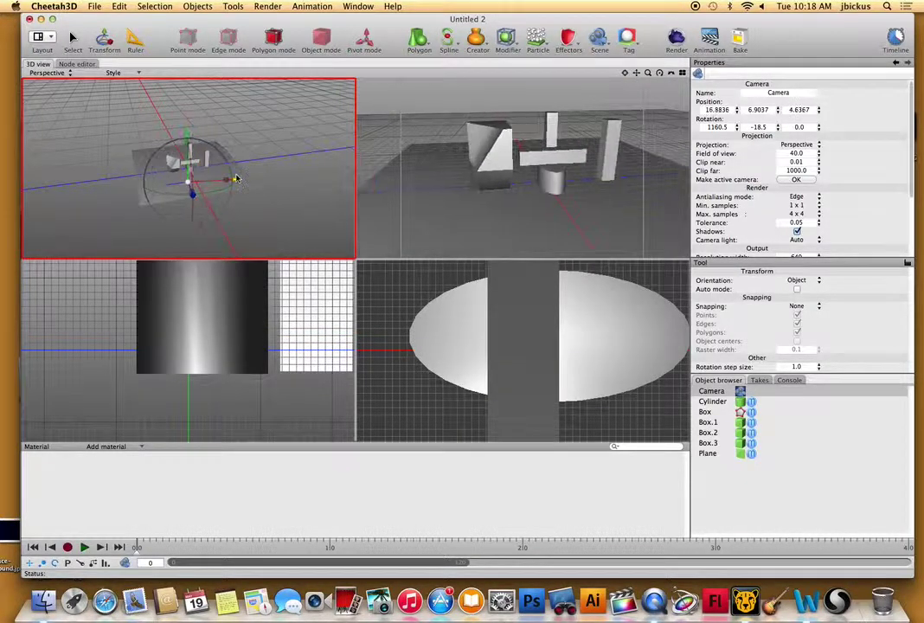
{"action": "right_click_drag", "start_coordinate": [267, 196], "coordinate": [315, 185]}
{"action": "scroll", "coordinate": [524, 168], "scroll_direction": "up", "scroll_amount": 10}
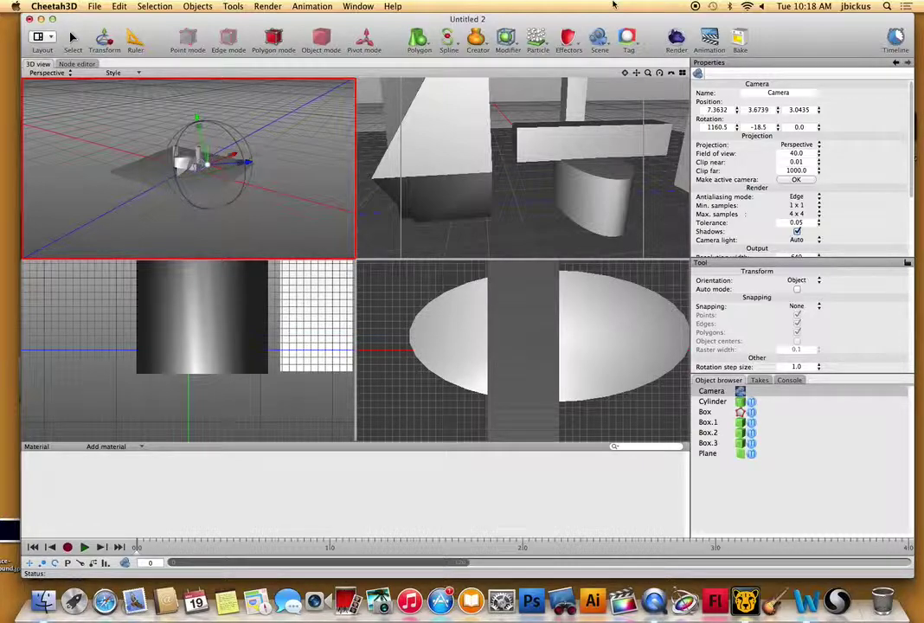
{"action": "left_click", "coordinate": [681, 73]}
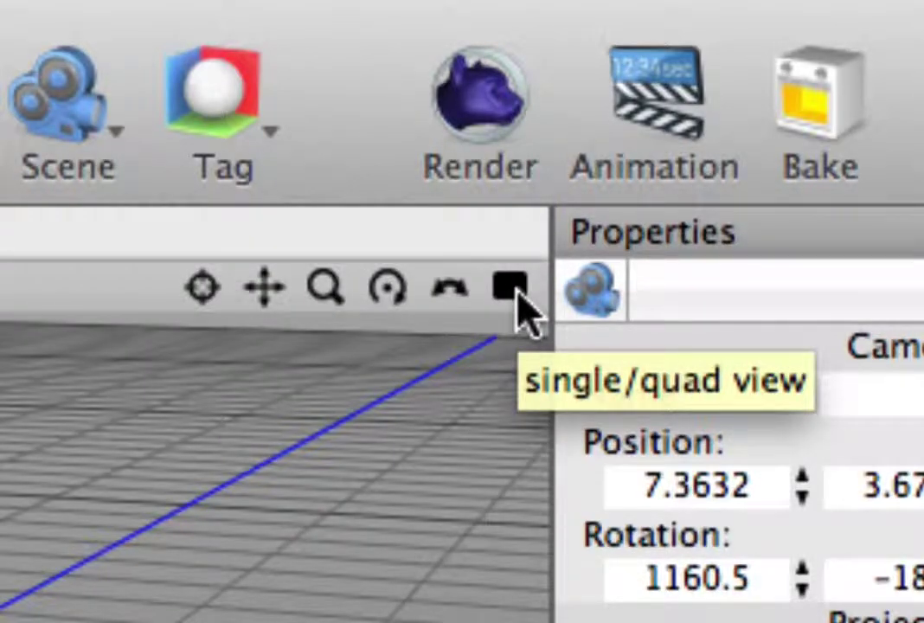
{"action": "left_click", "coordinate": [512, 290]}
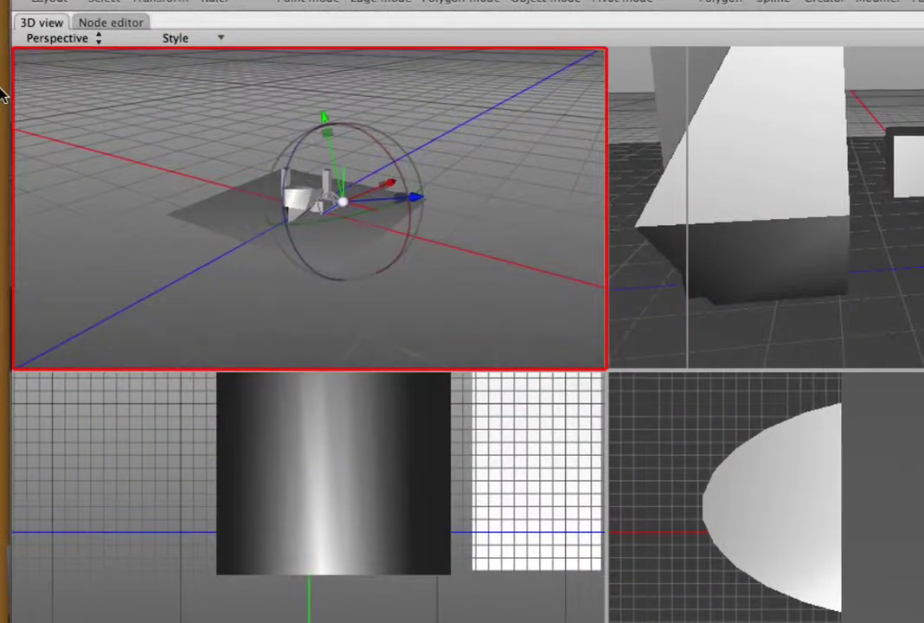
{"action": "left_click", "coordinate": [72, 41]}
{"action": "left_click", "coordinate": [73, 40]}
{"action": "left_click", "coordinate": [730, 200]}
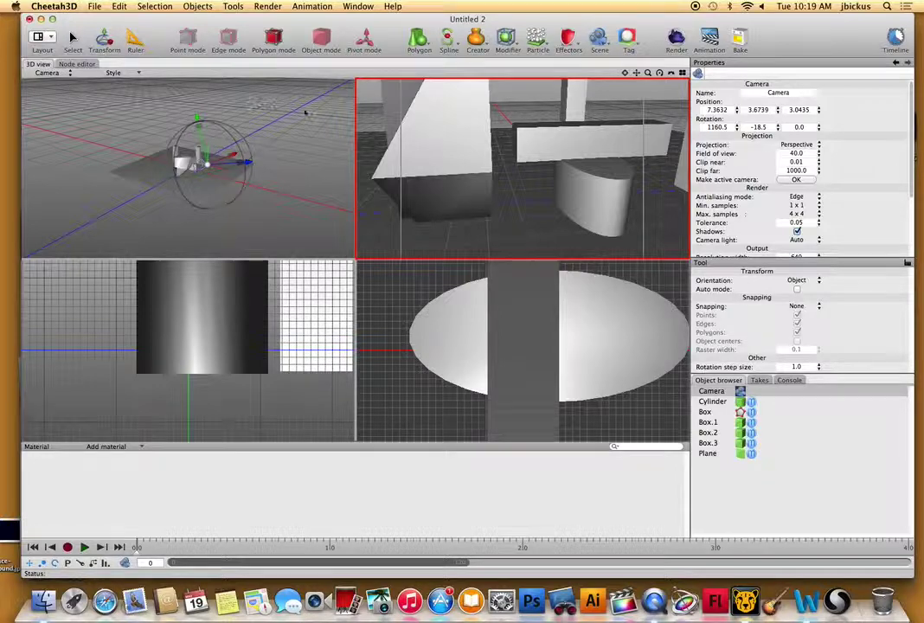
{"action": "left_click", "coordinate": [266, 124]}
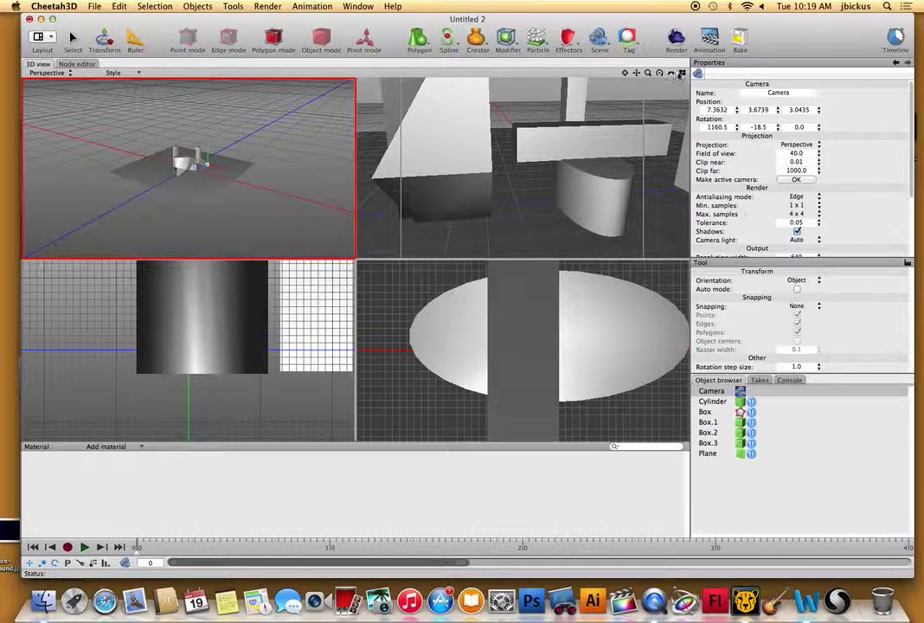
{"action": "left_click", "coordinate": [680, 74]}
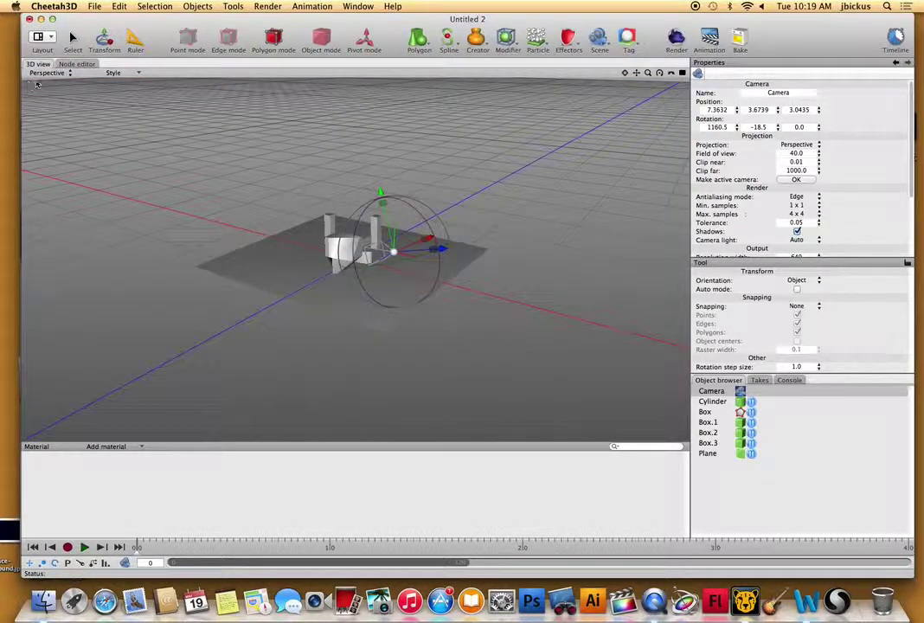
- Look through the scene camera and dolly it back to 24.98, 9.65, 5.99
{"action": "left_click", "coordinate": [50, 73]}
{"action": "left_click", "coordinate": [49, 72]}
{"action": "left_click", "coordinate": [49, 72]}
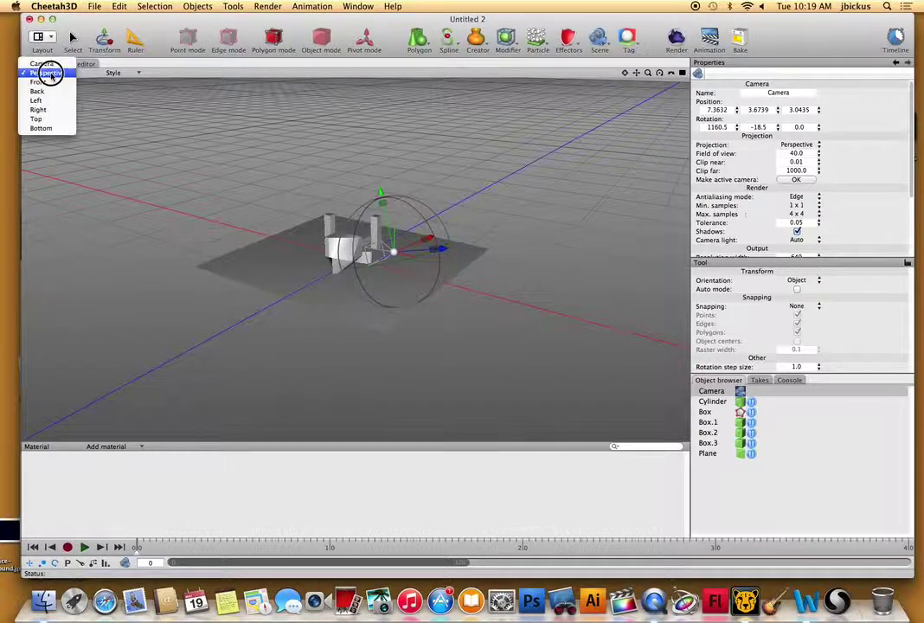
{"action": "left_click", "coordinate": [42, 64]}
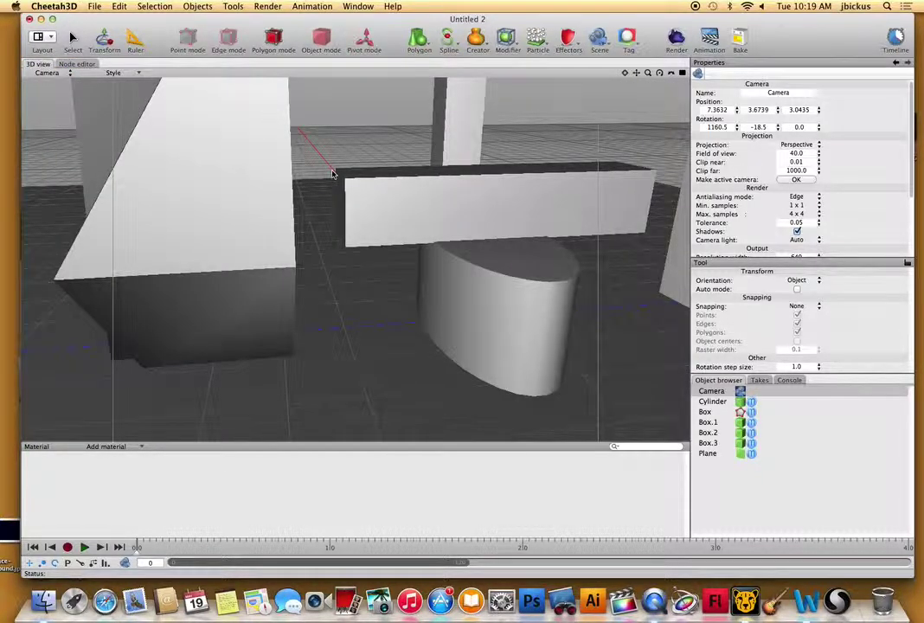
{"action": "scroll", "coordinate": [332, 174], "scroll_direction": "down", "scroll_amount": 5}
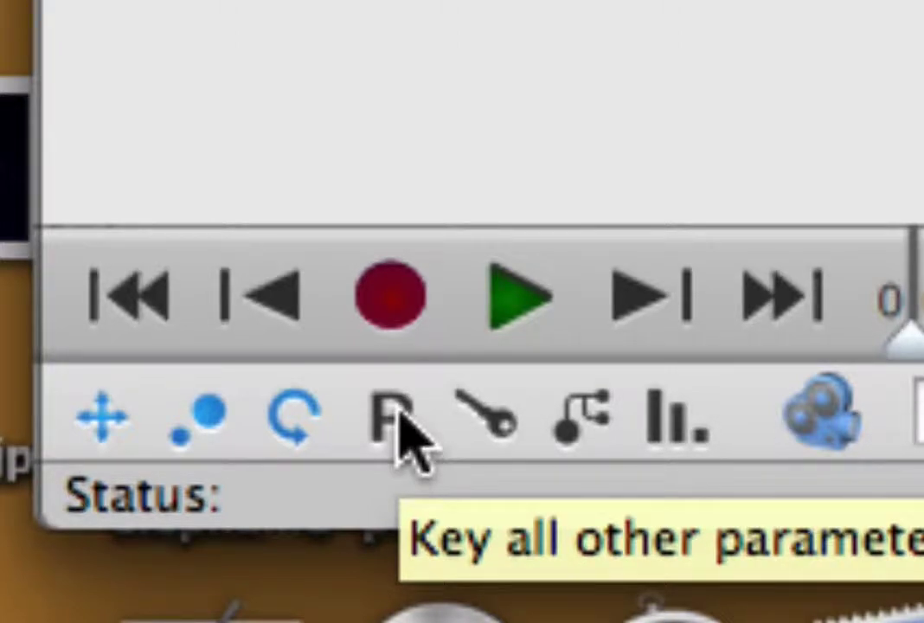
- Turn on keying of all other parameters (P), auto-keying and hierarchy keying in the timeline
{"action": "left_click", "coordinate": [396, 418]}
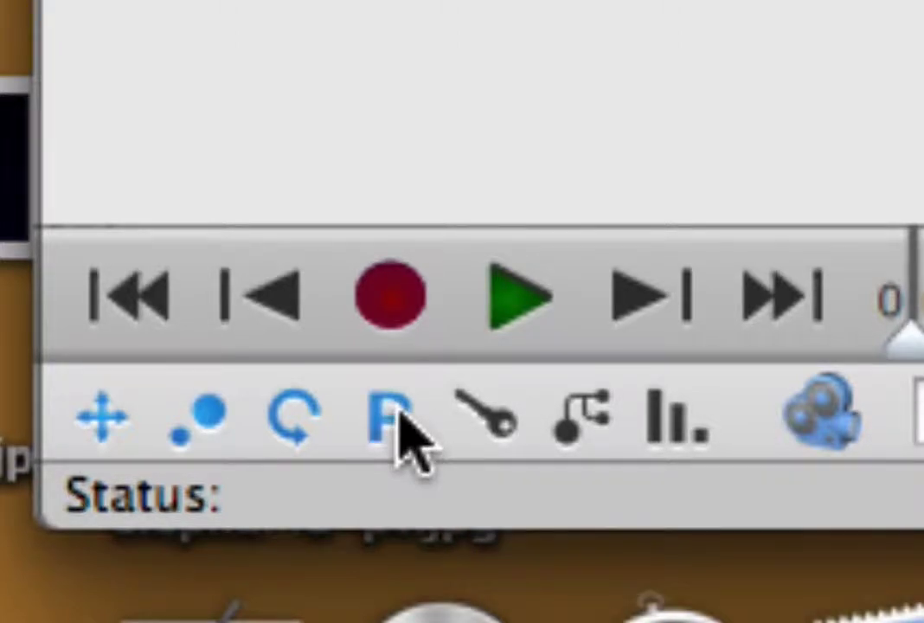
{"action": "left_click", "coordinate": [498, 433]}
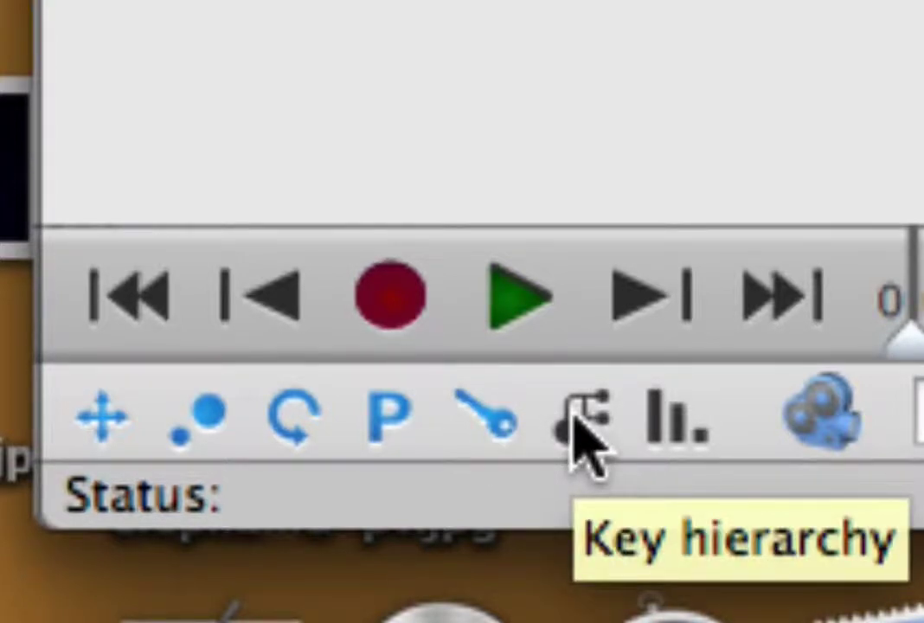
{"action": "left_click", "coordinate": [587, 437]}
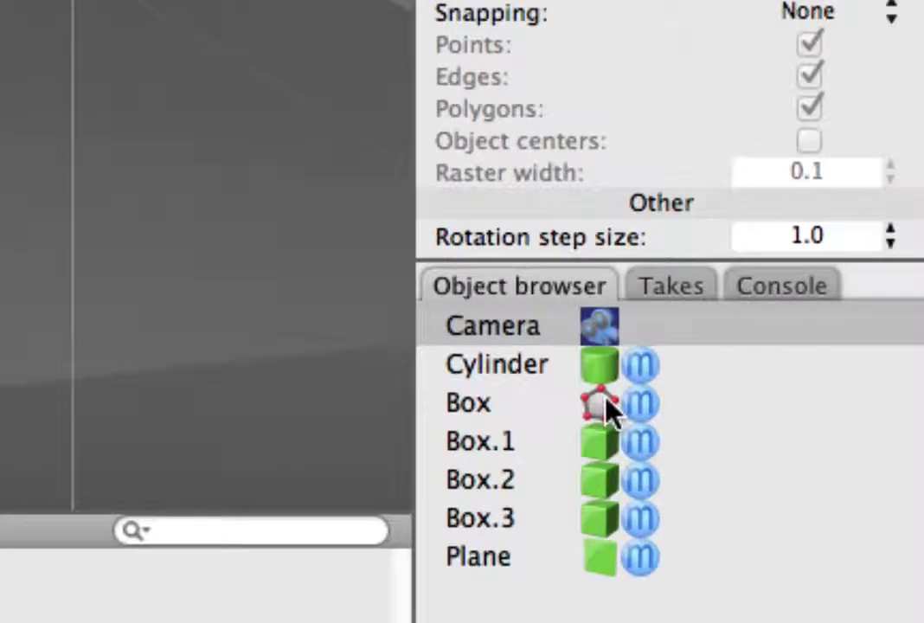
{"action": "left_click", "coordinate": [519, 333]}
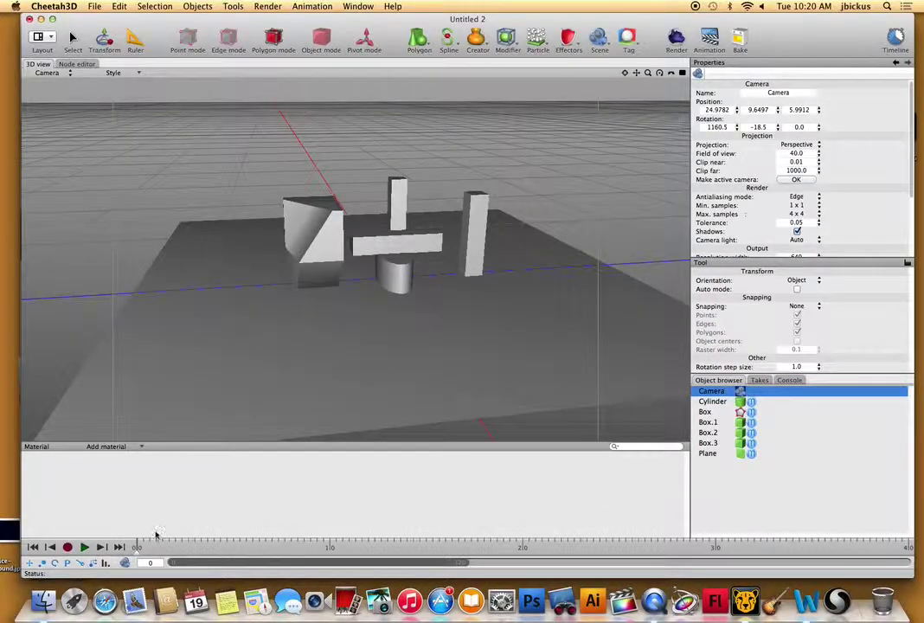
{"action": "key", "text": "space"}
{"action": "key", "text": "space"}
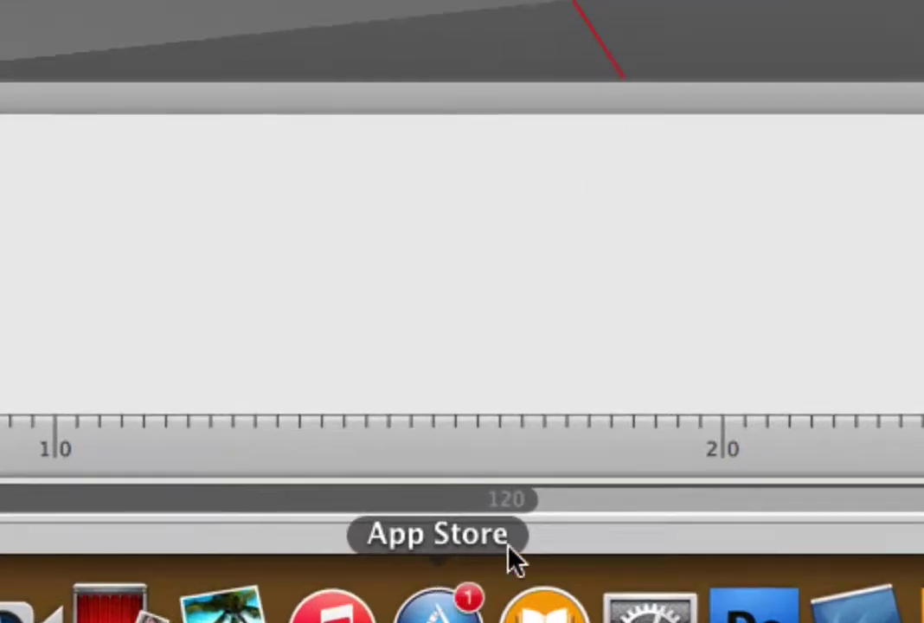
- Lengthen the timeline range and place the camera at 22.5829, 16.5913, -0.4417 at frame 0
{"action": "left_click_drag", "start_coordinate": [511, 505], "coordinate": [825, 536]}
{"action": "left_click_drag", "start_coordinate": [550, 562], "coordinate": [832, 562]}
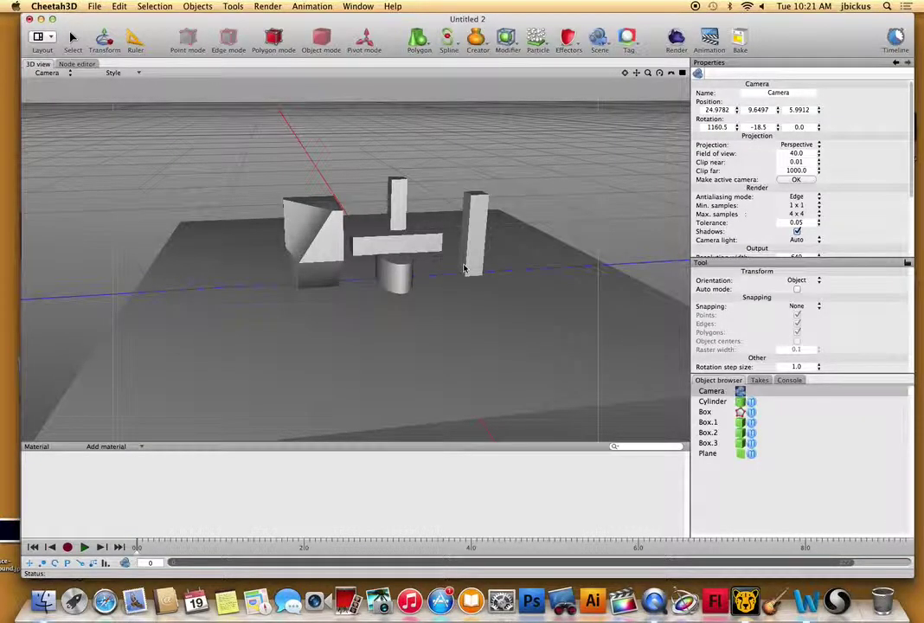
{"action": "mouse_move", "coordinate": [501, 173]}
{"action": "right_mouse_down"}
{"action": "mouse_move", "coordinate": [470, 169]}
{"action": "mouse_move", "coordinate": [466, 188]}
{"action": "mouse_move", "coordinate": [482, 198]}
{"action": "mouse_move", "coordinate": [498, 189]}
{"action": "right_mouse_up"}
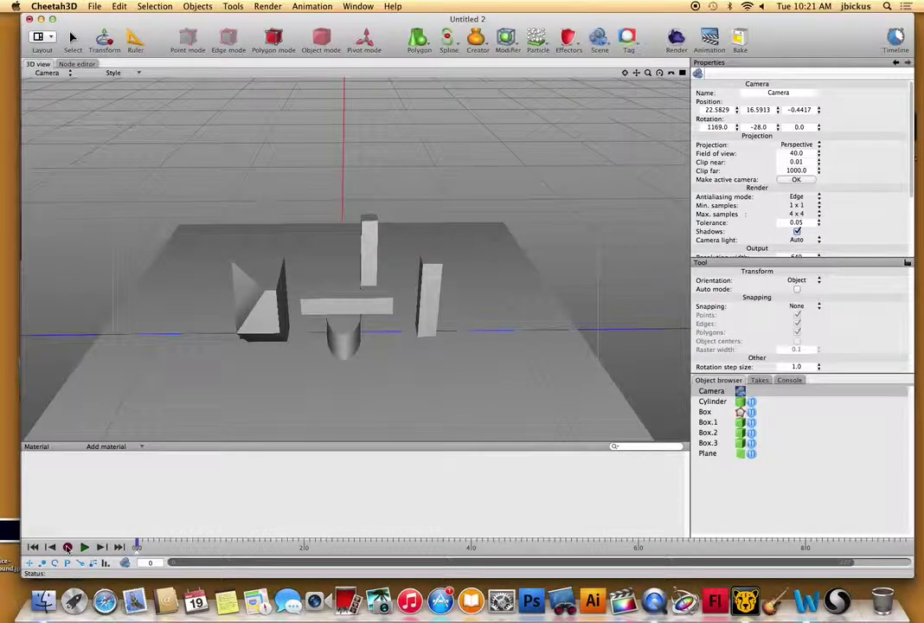
- At frame 31, frame the crossbar and cylinder up close and record a camera keyframe at 8.942, 3.8475, -2.7715
{"action": "left_click_drag", "start_coordinate": [139, 546], "coordinate": [155, 547]}
{"action": "scroll", "coordinate": [391, 376], "scroll_direction": "up", "scroll_amount": 5}
{"action": "right_click_drag", "start_coordinate": [338, 198], "coordinate": [329, 171]}
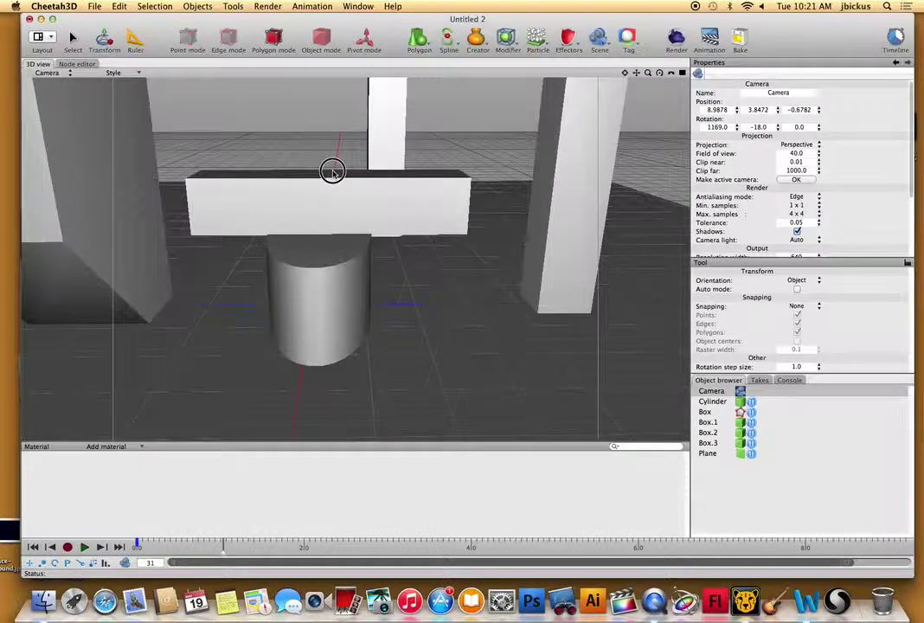
{"action": "right_click_drag", "start_coordinate": [458, 169], "coordinate": [452, 160]}
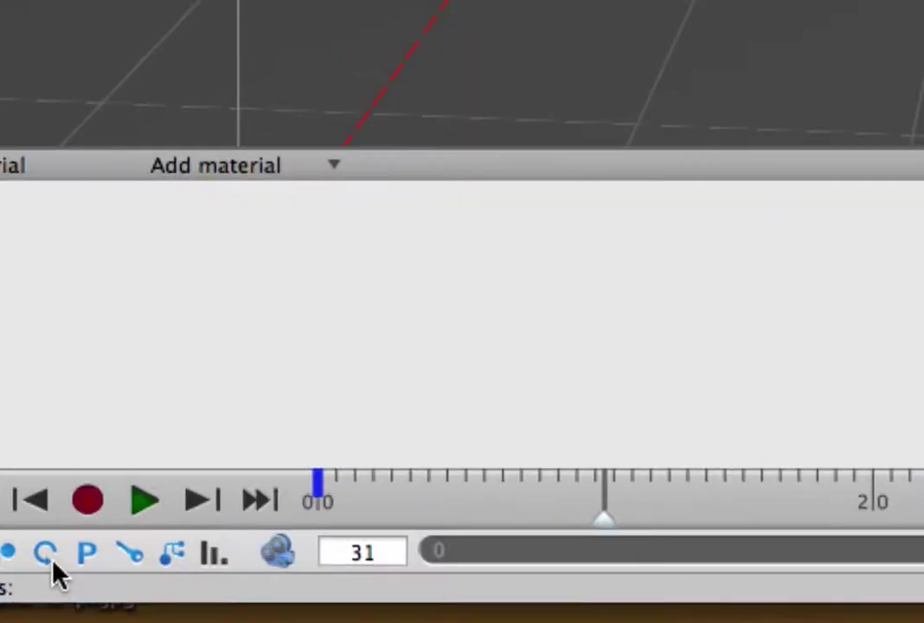
{"action": "left_click", "coordinate": [89, 500]}
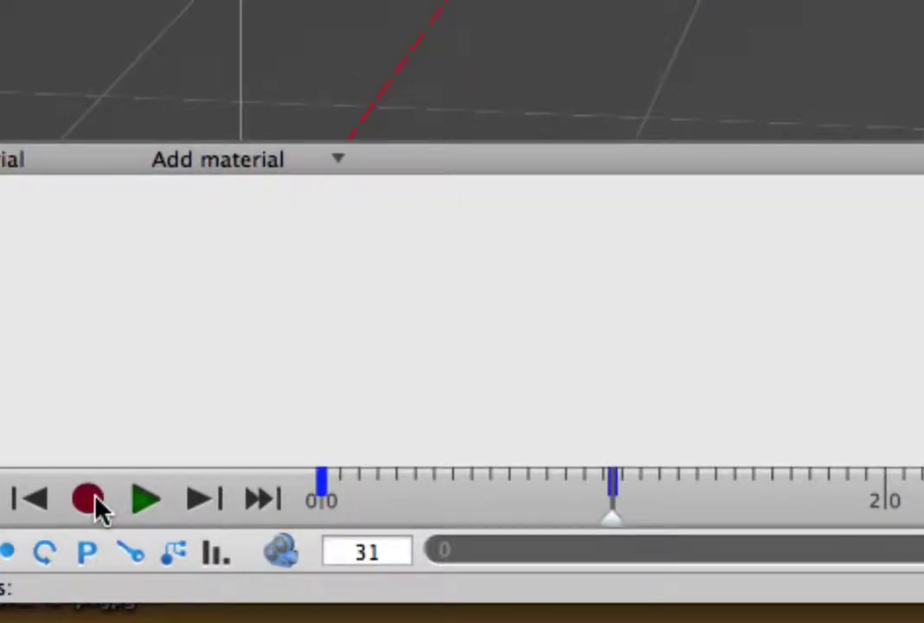
{"action": "left_click", "coordinate": [321, 481]}
{"action": "left_click", "coordinate": [612, 481]}
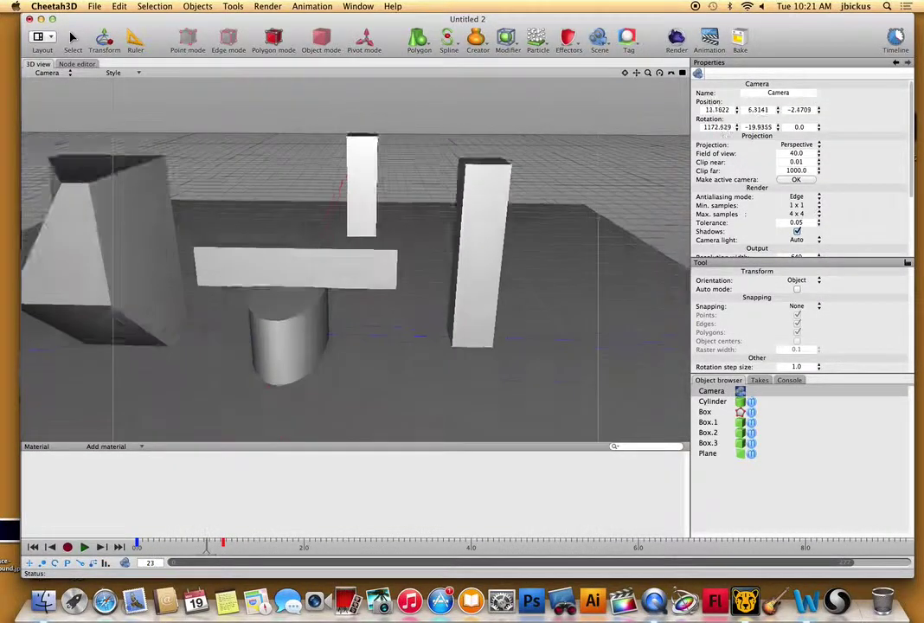
- Play the animation from the start to preview the camera flying in toward the crossbar and cylinder
{"action": "left_click", "coordinate": [84, 547]}
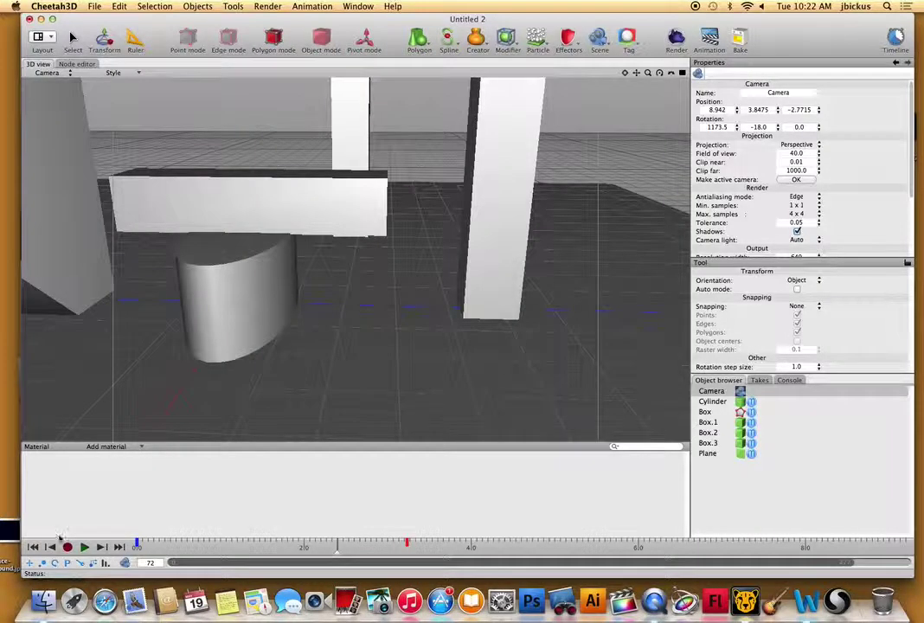
{"action": "left_click", "coordinate": [132, 519]}
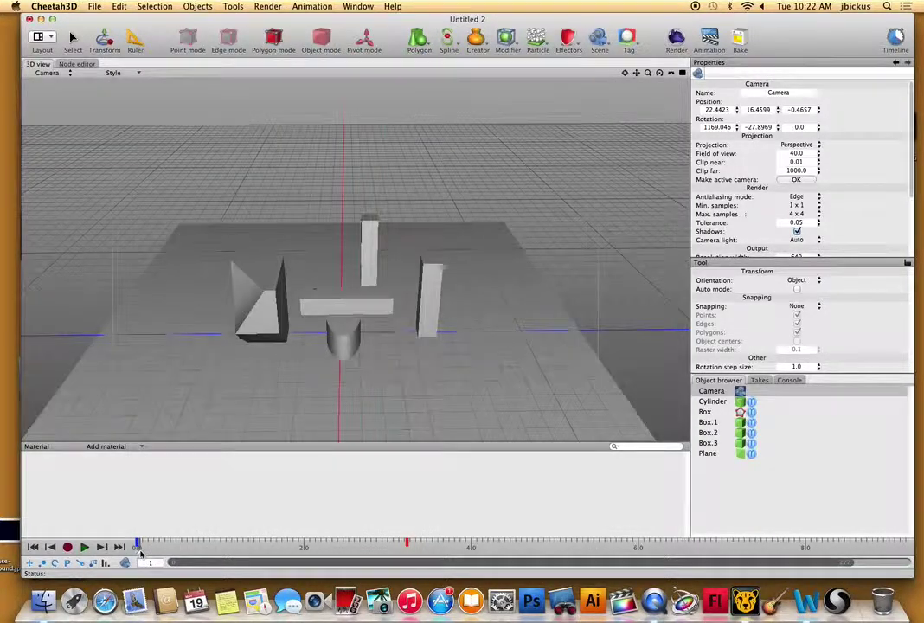
{"action": "left_click", "coordinate": [84, 547]}
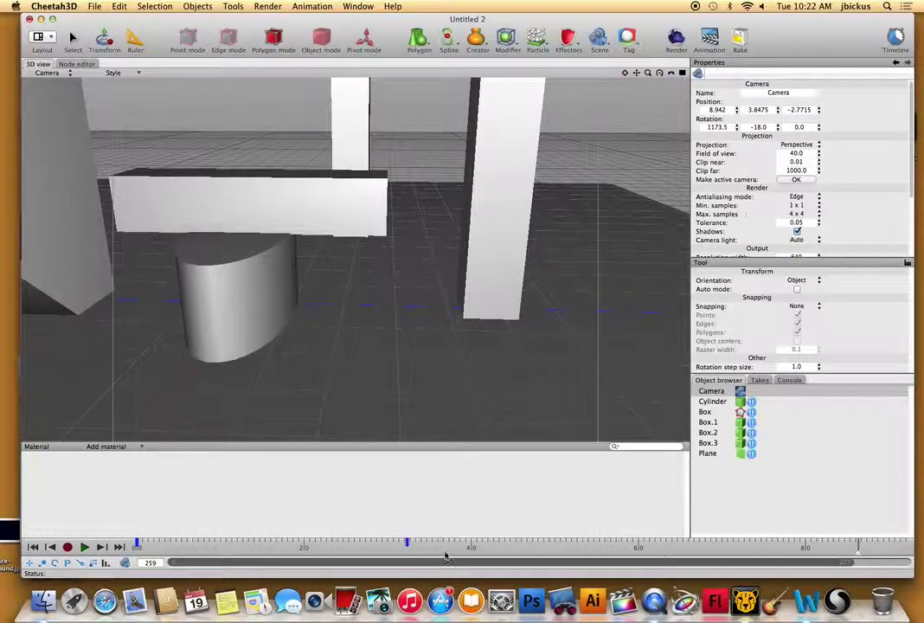
- At frame 150, swing the camera around the tall boxes and raise it above the floor
{"action": "left_click_drag", "start_coordinate": [505, 558], "coordinate": [554, 551]}
{"action": "right_click_drag", "start_coordinate": [397, 285], "coordinate": [263, 194]}
{"action": "left_click_drag", "start_coordinate": [625, 75], "coordinate": [502, 65]}
{"action": "mouse_move", "coordinate": [157, 115]}
{"action": "right_mouse_down"}
{"action": "mouse_move", "coordinate": [184, 97]}
{"action": "mouse_move", "coordinate": [149, 113]}
{"action": "right_mouse_up"}
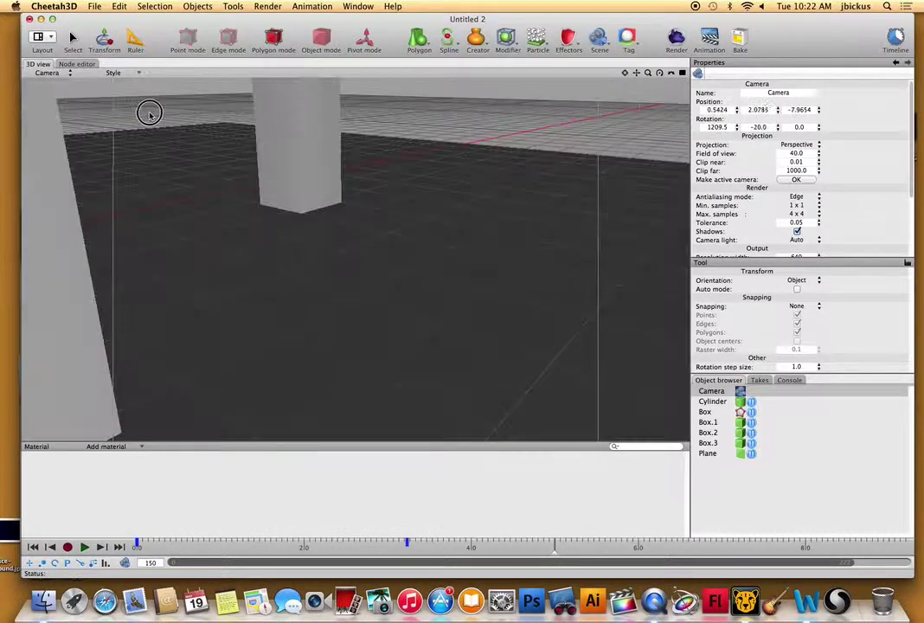
{"action": "mouse_move", "coordinate": [637, 74]}
{"action": "left_mouse_down"}
{"action": "mouse_move", "coordinate": [606, 78]}
{"action": "mouse_move", "coordinate": [637, 74]}
{"action": "left_mouse_up"}
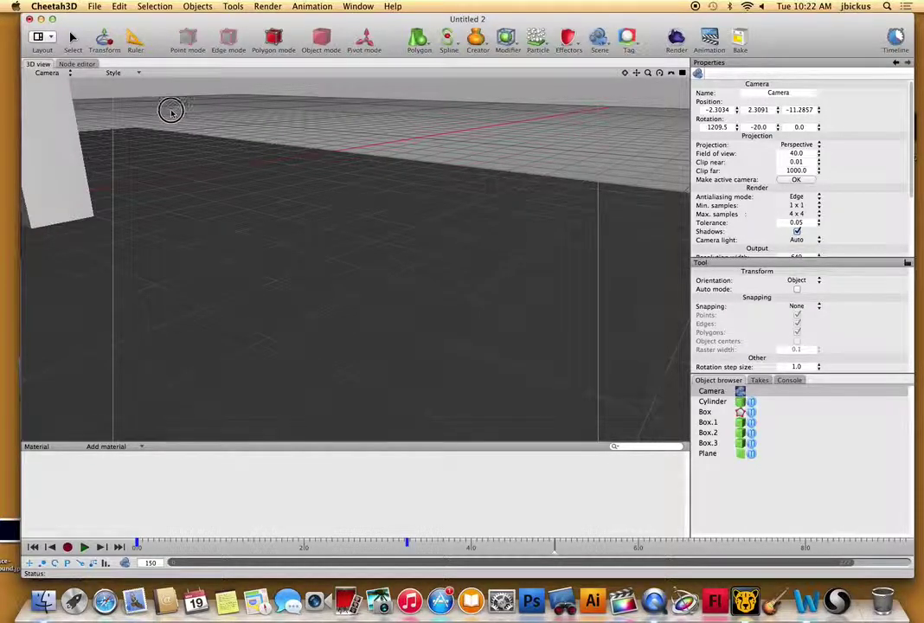
{"action": "right_click_drag", "start_coordinate": [177, 112], "coordinate": [102, 130]}
{"action": "mouse_move", "coordinate": [642, 78]}
{"action": "left_mouse_down"}
{"action": "mouse_move", "coordinate": [642, 102]}
{"action": "mouse_move", "coordinate": [638, 75]}
{"action": "left_mouse_up"}
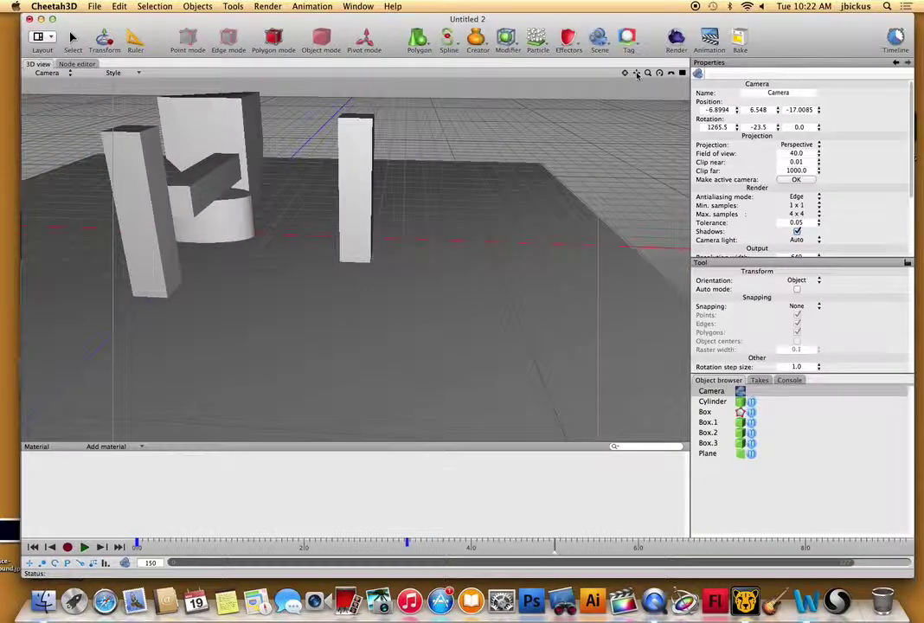
- Orbit the camera to face the cylinder from -15.7627, 3.219, 2.1628 and bring up the Camera object's options
{"action": "scroll", "coordinate": [350, 192], "scroll_direction": "up", "scroll_amount": 5}
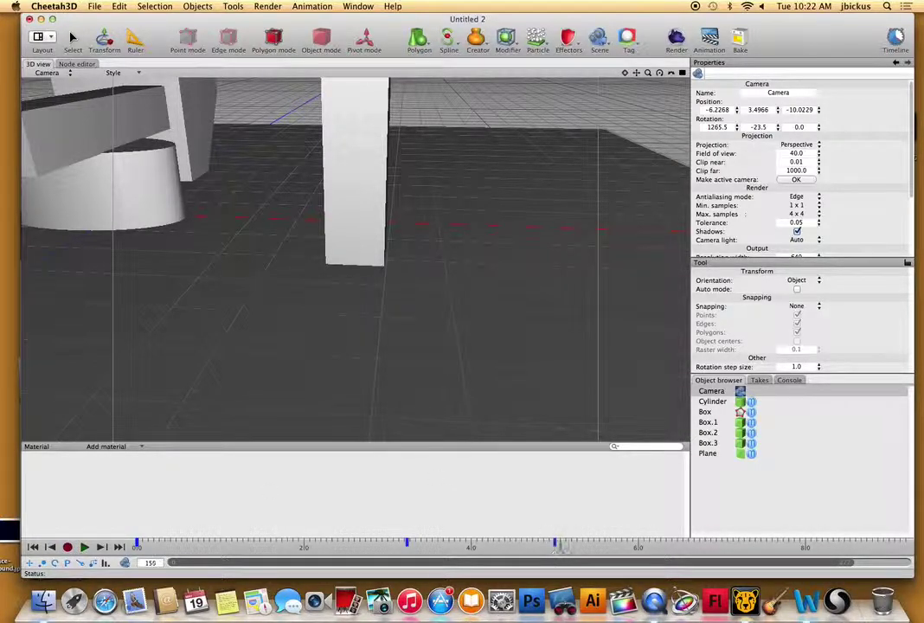
{"action": "middle_click_drag", "start_coordinate": [216, 117], "coordinate": [140, 129]}
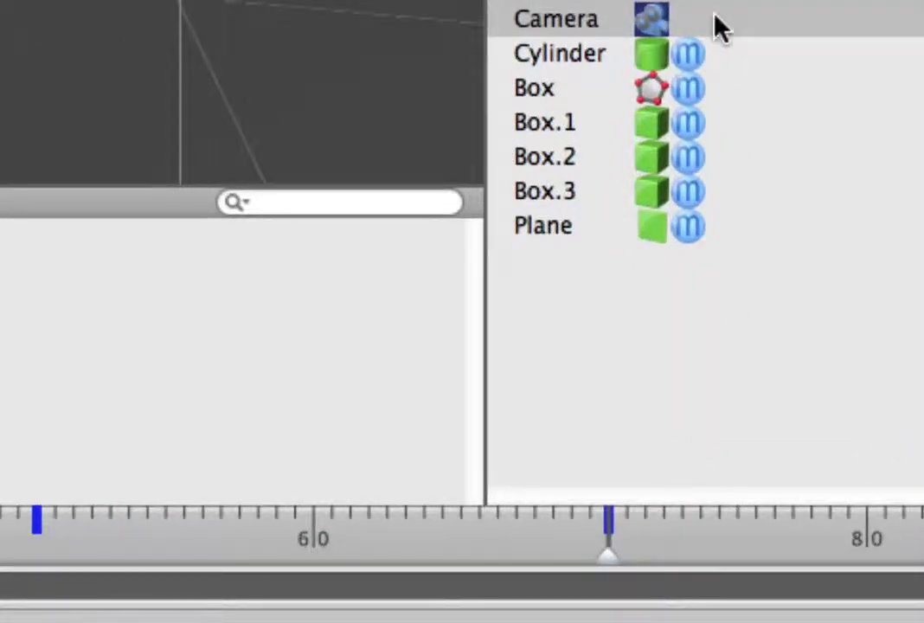
{"action": "right_click", "coordinate": [718, 27]}
{"action": "right_click", "coordinate": [673, 489]}
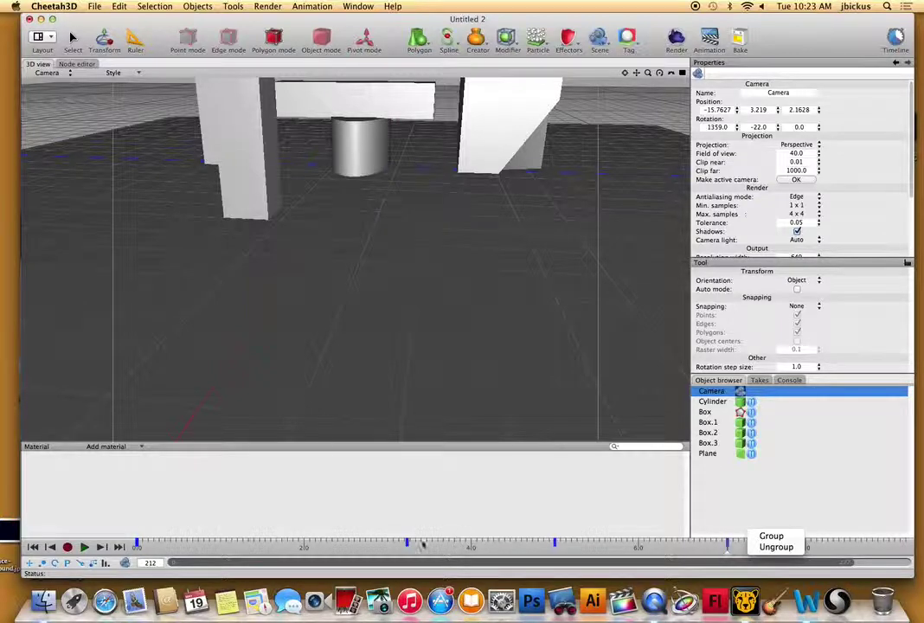
- Dismiss the popup and preview the camera fly-through from frame 0
{"action": "left_click", "coordinate": [253, 542]}
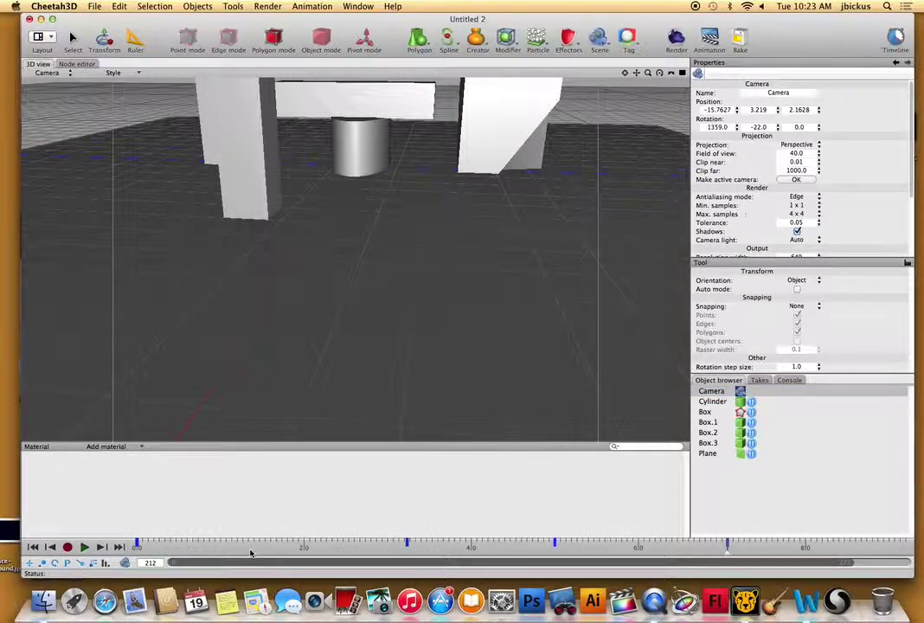
{"action": "left_click_drag", "start_coordinate": [729, 558], "coordinate": [231, 554]}
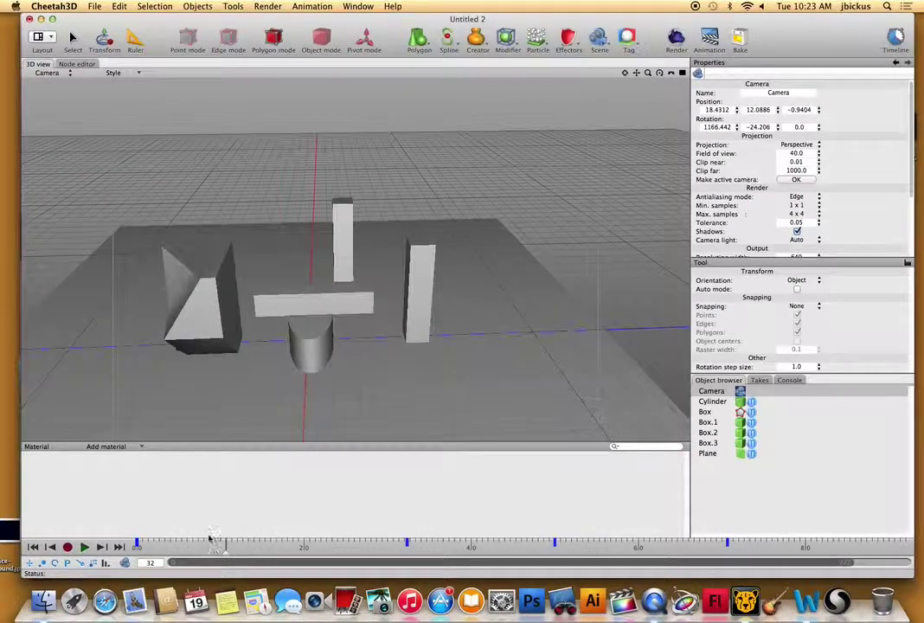
{"action": "left_click", "coordinate": [50, 547]}
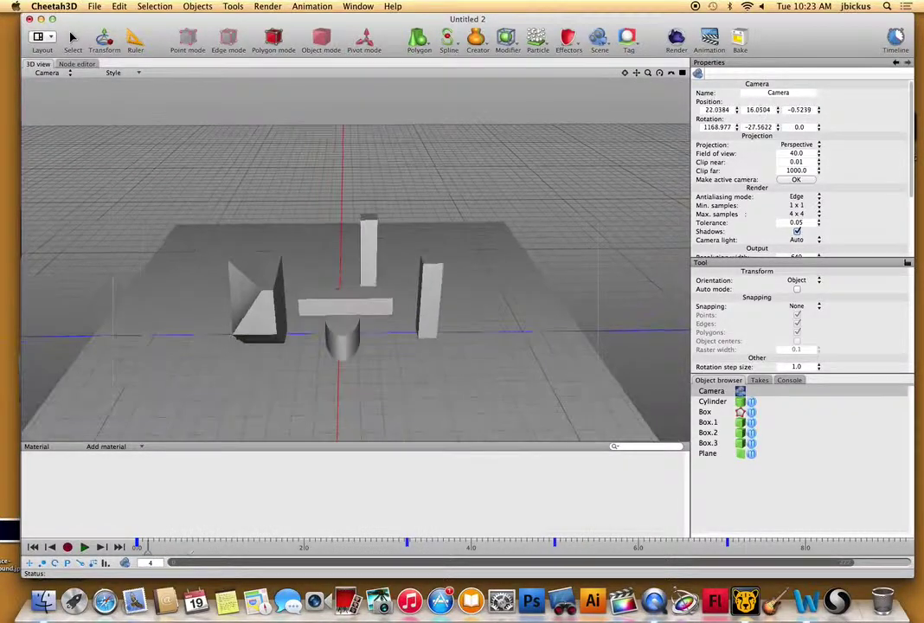
{"action": "left_click", "coordinate": [84, 546]}
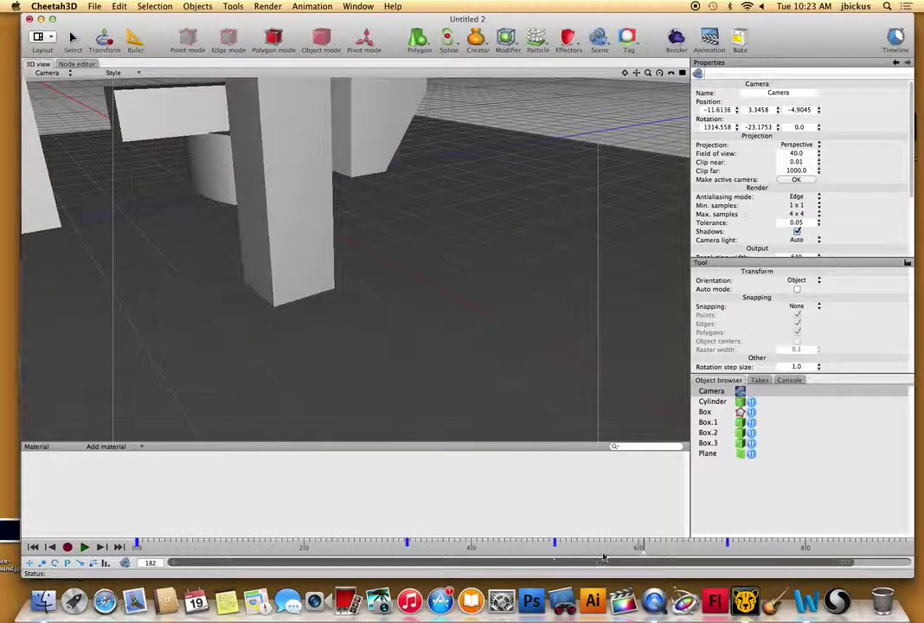
- At frame 117, aim the camera closely past the crossbar and replay the fly-through from the start
{"action": "left_click_drag", "start_coordinate": [640, 551], "coordinate": [463, 550]}
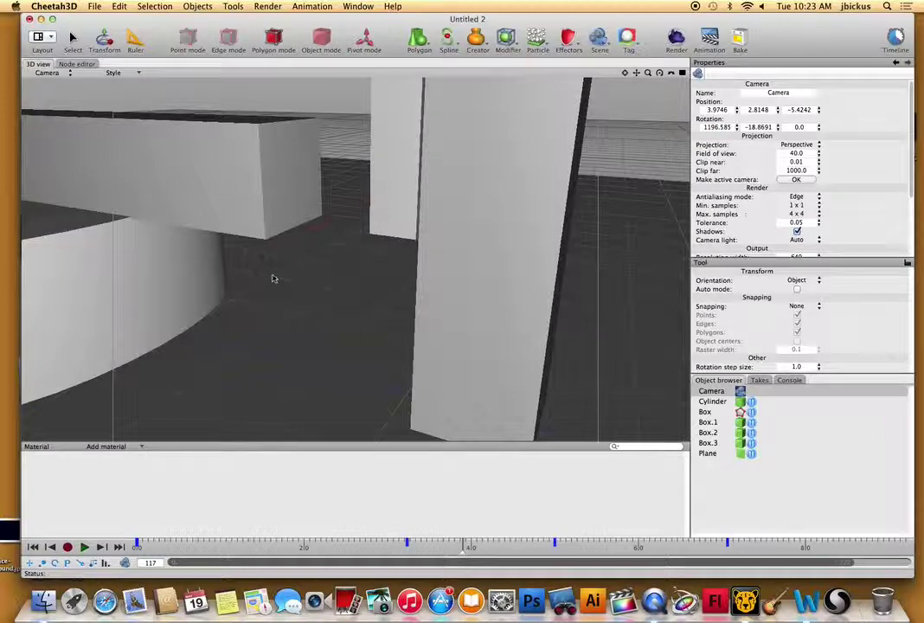
{"action": "right_click_drag", "start_coordinate": [274, 278], "coordinate": [262, 320]}
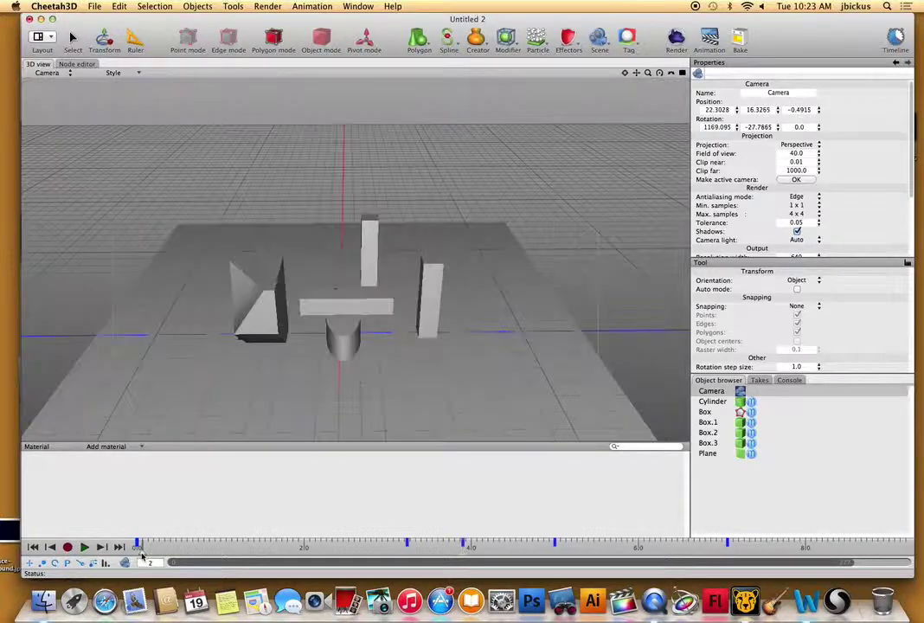
{"action": "left_click", "coordinate": [145, 548]}
{"action": "left_click", "coordinate": [84, 546]}
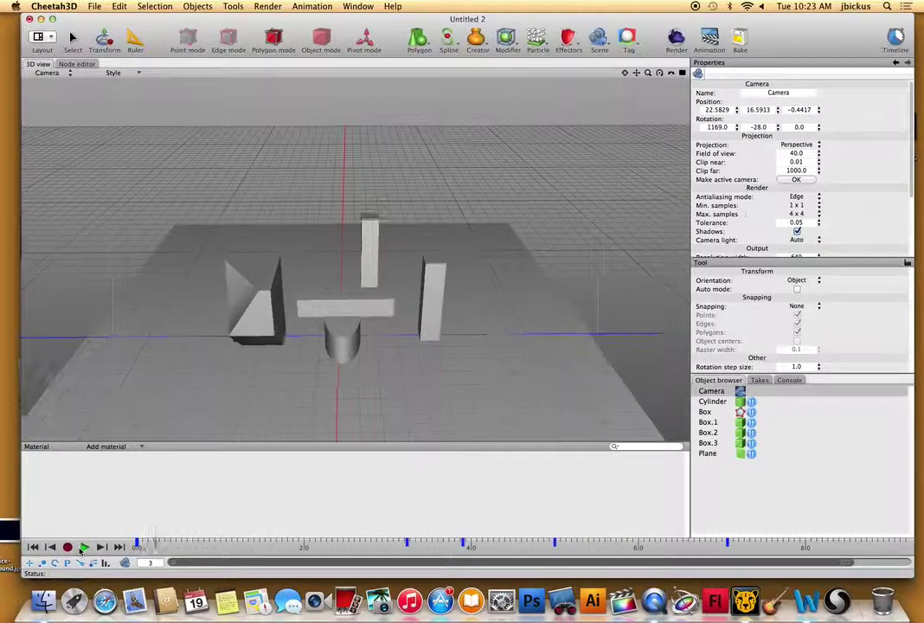